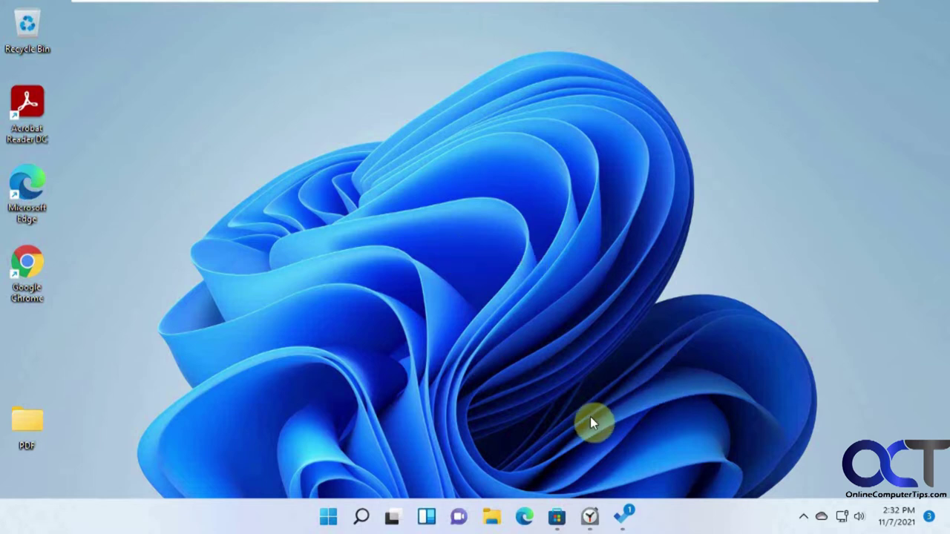
Install the PDF Merger & Splitter app by AnywaySoft from the Microsoft Store search results for "pdf merge and splitter"
left_click(329, 518)
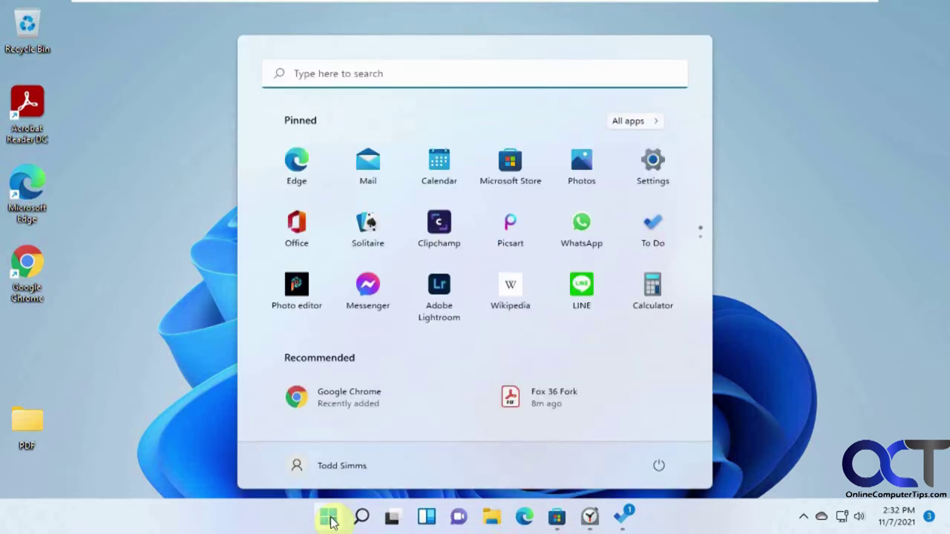
left_click(501, 162)
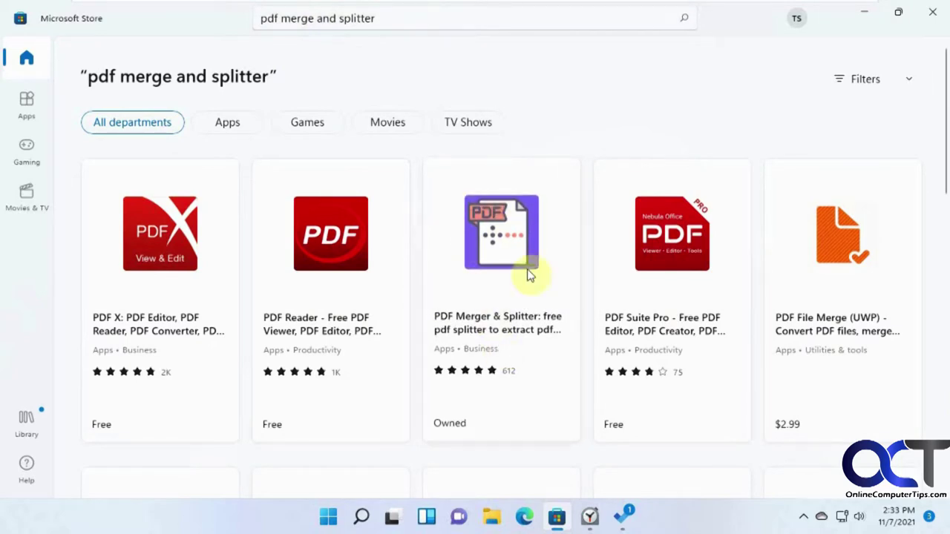
left_click(503, 230)
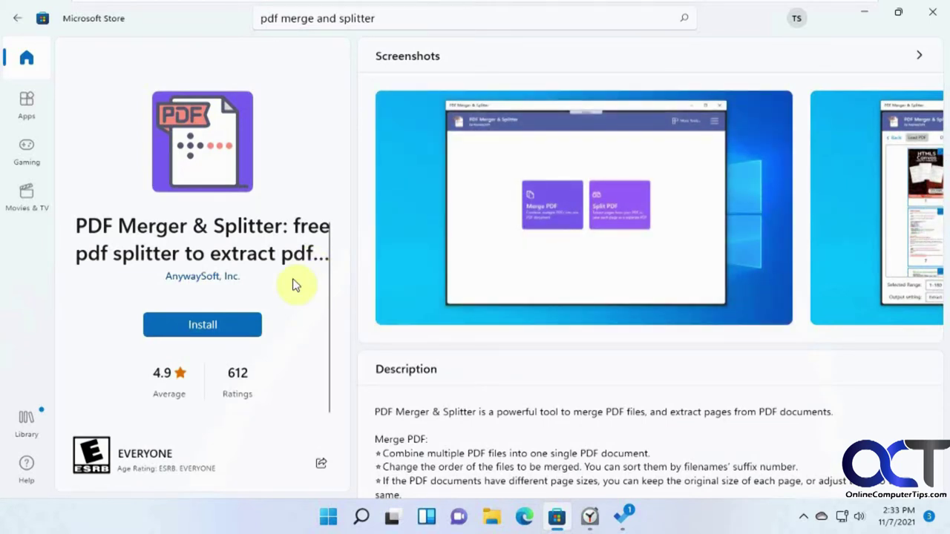
left_click(208, 325)
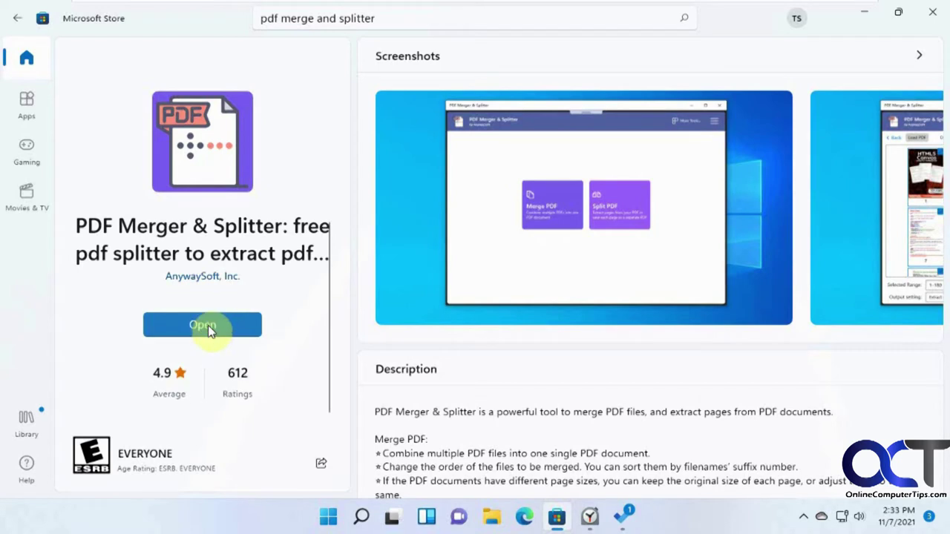
Launch the installed PDF Merger & Splitter app and minimize the Microsoft Store window behind it
left_click(207, 327)
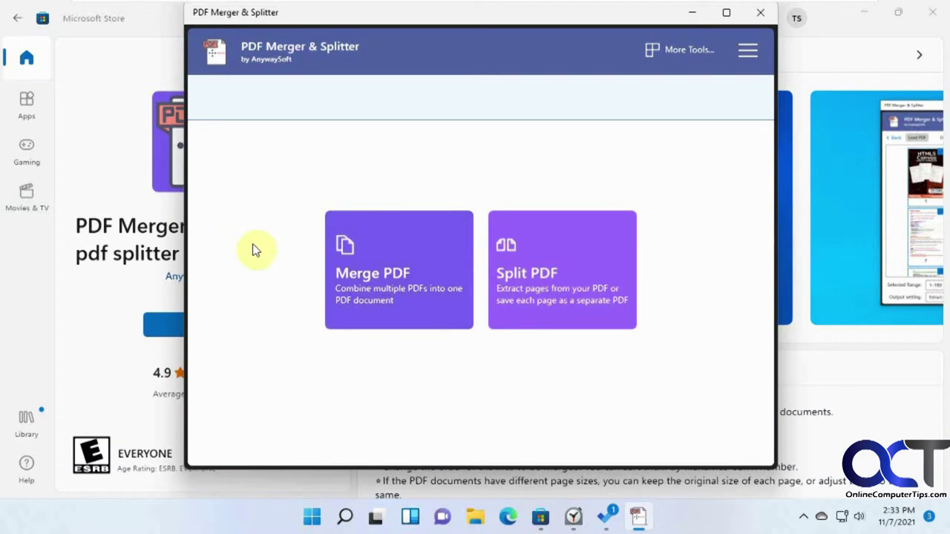
left_click(857, 15)
left_click(859, 13)
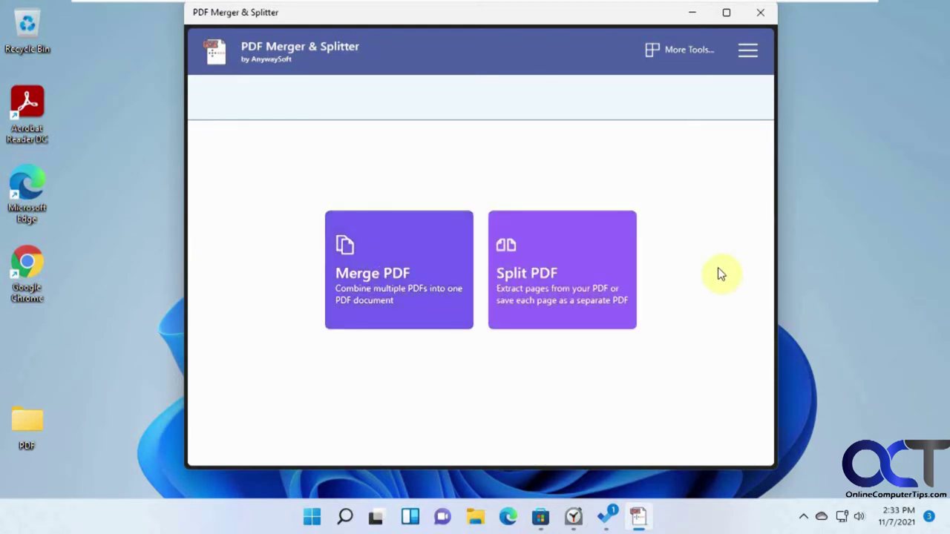
Load the Fox 36 Fork file from the desktop PDF folder into the Split PDF tool
left_click(591, 273)
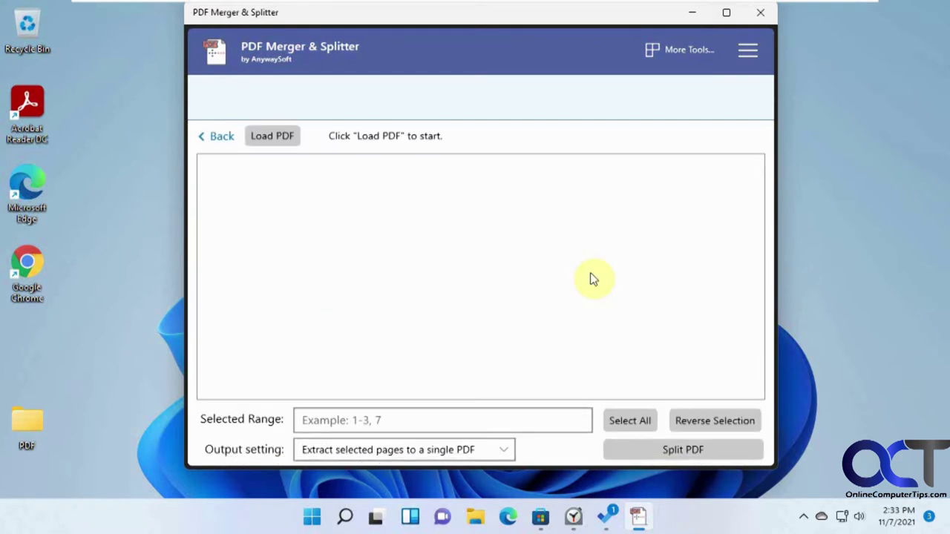
left_click(278, 137)
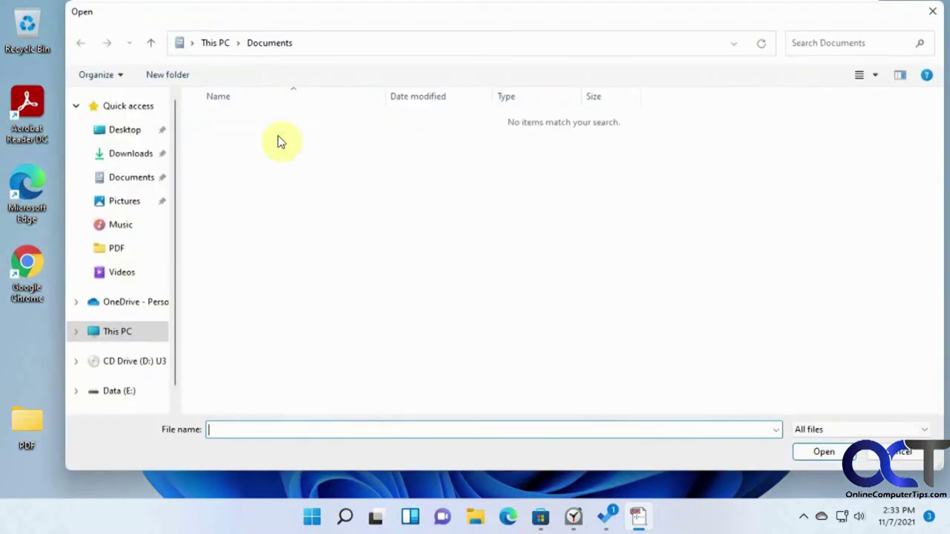
left_click(121, 249)
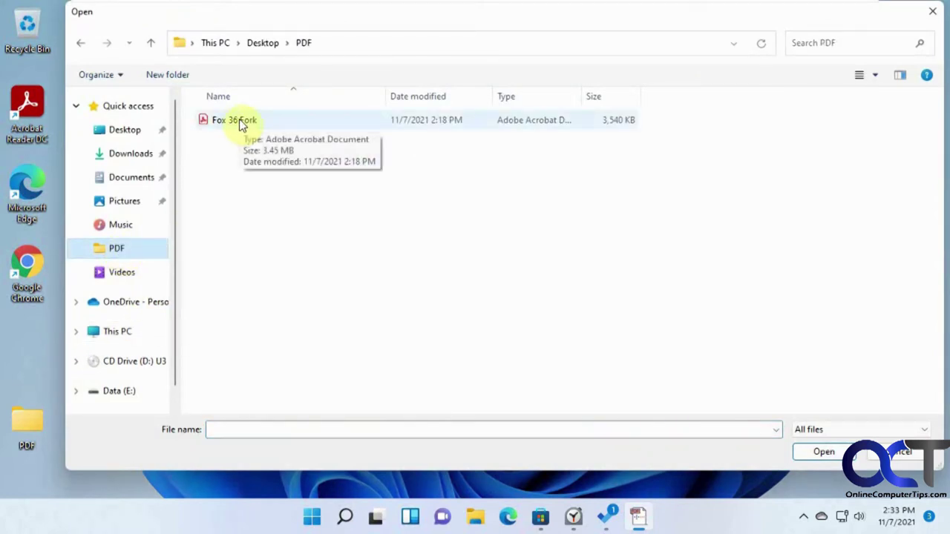
double_click(240, 124)
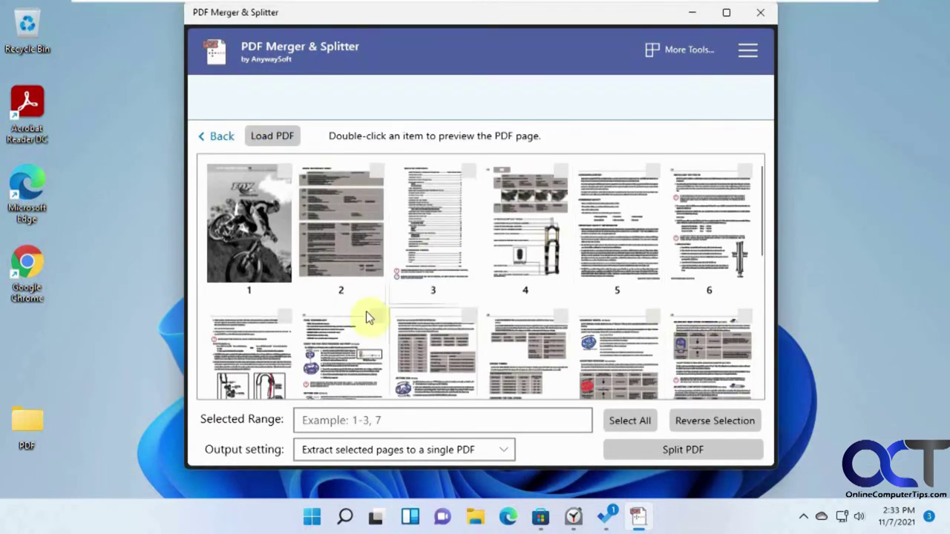
Open Fox 36 Fork from the desktop PDF folder in Acrobat Reader, look through its pages, and return to PDF Merger & Splitter
left_click(34, 445)
left_click(34, 445)
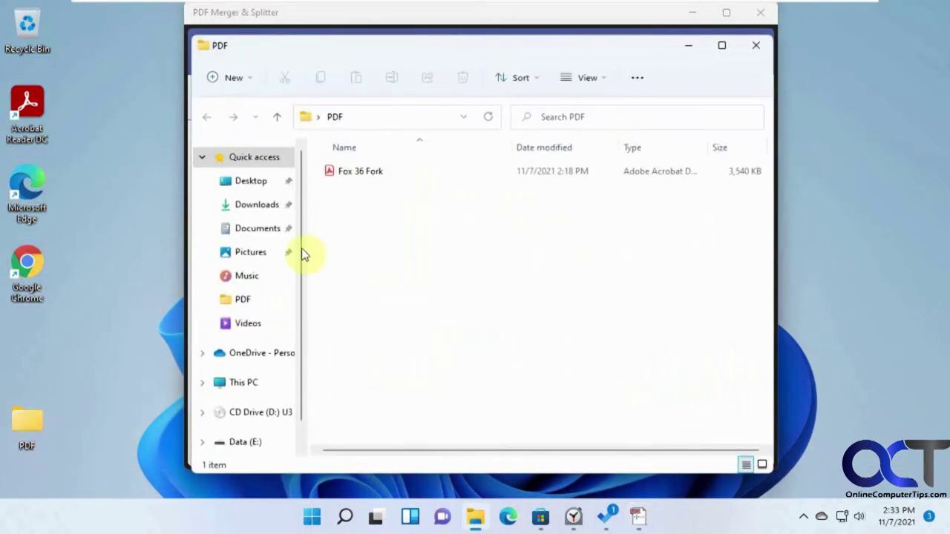
left_click(346, 180)
double_click(346, 172)
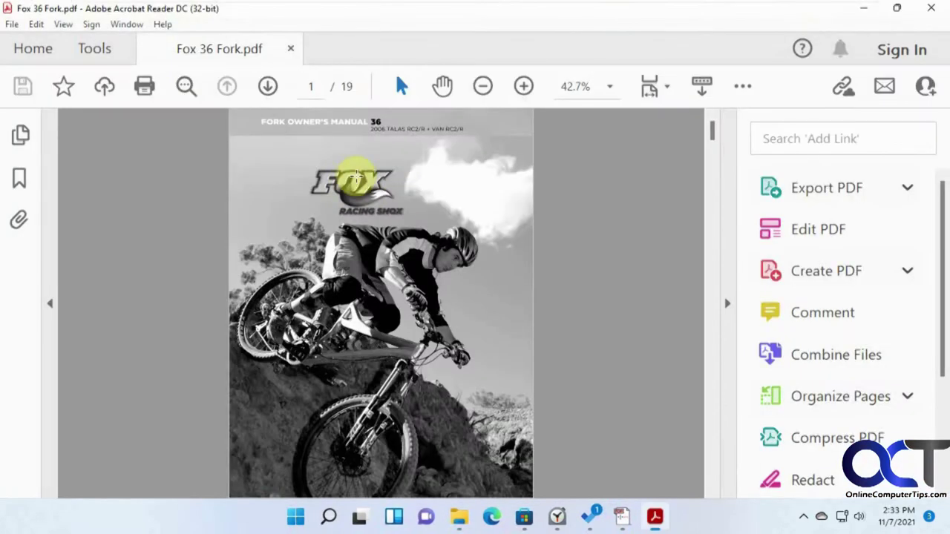
scroll(562, 339, "down", 5)
scroll(562, 341, "down", 10)
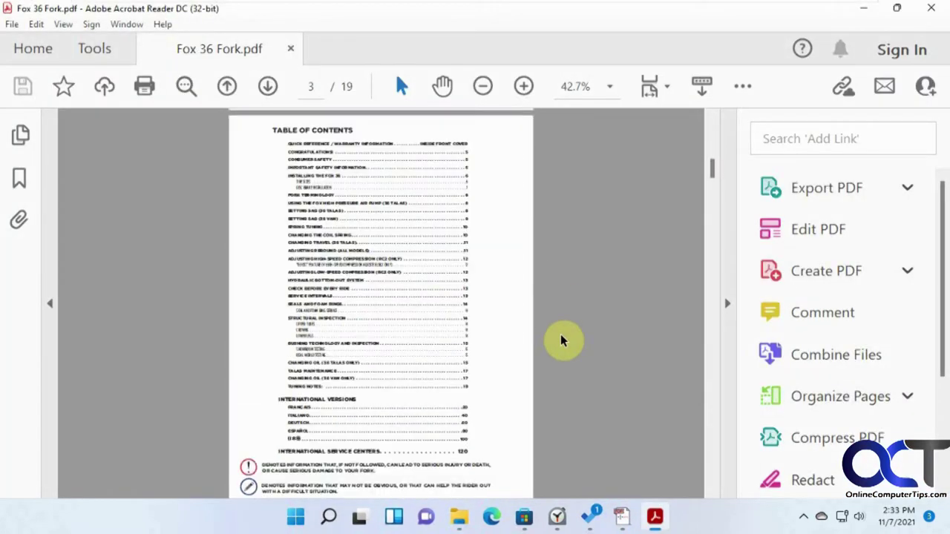
scroll(562, 340, "down", 10)
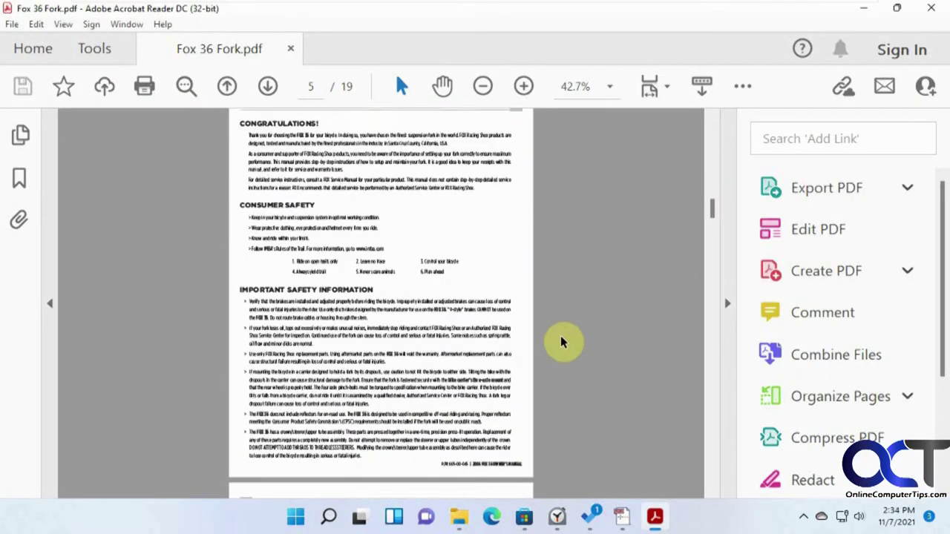
left_click(931, 7)
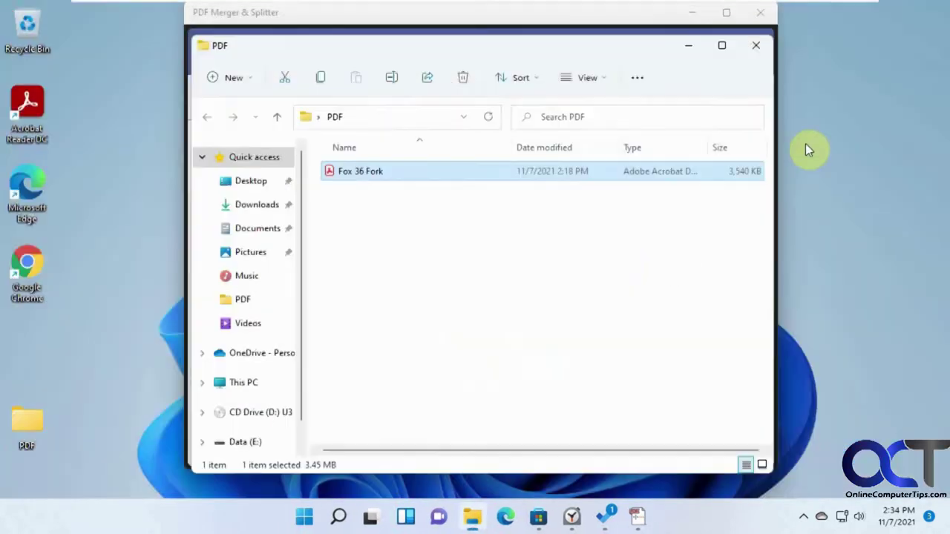
left_click(694, 45)
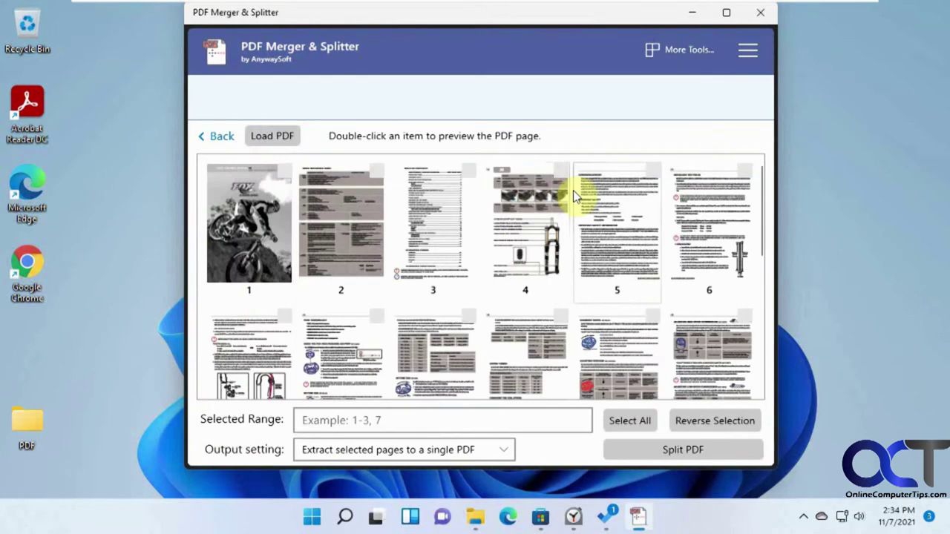
Review the output setting choices, keep extraction to a single PDF, and select pages 1, 3 and 5
left_click(505, 454)
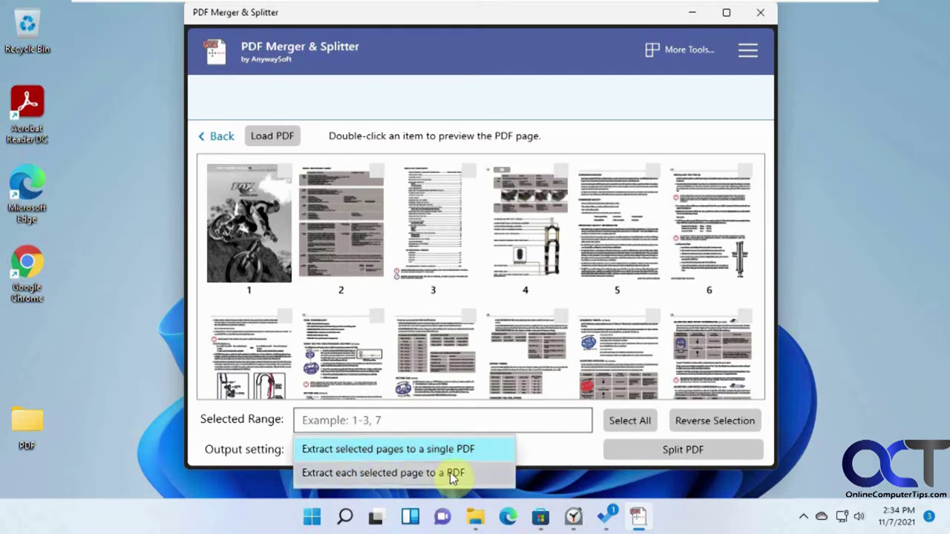
left_click(547, 449)
left_click(223, 173)
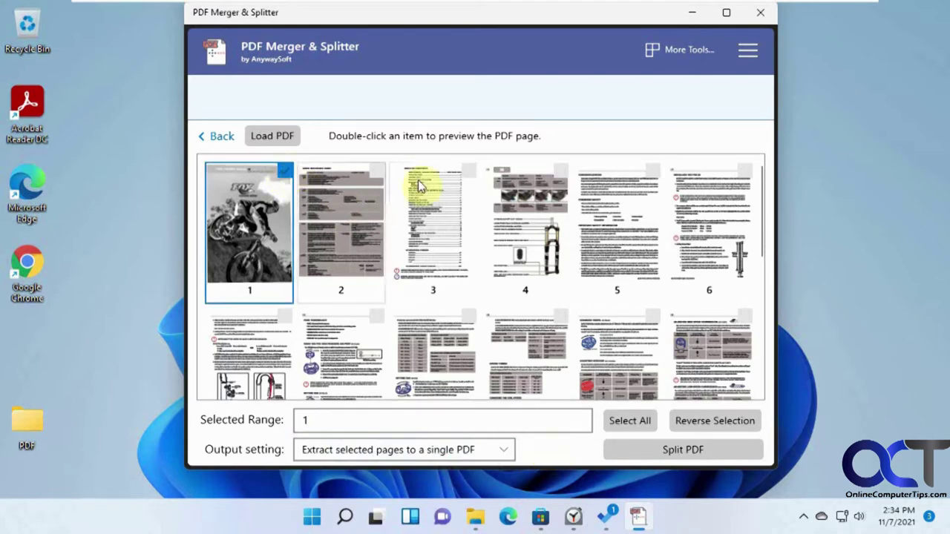
left_click(469, 176)
left_click(652, 172)
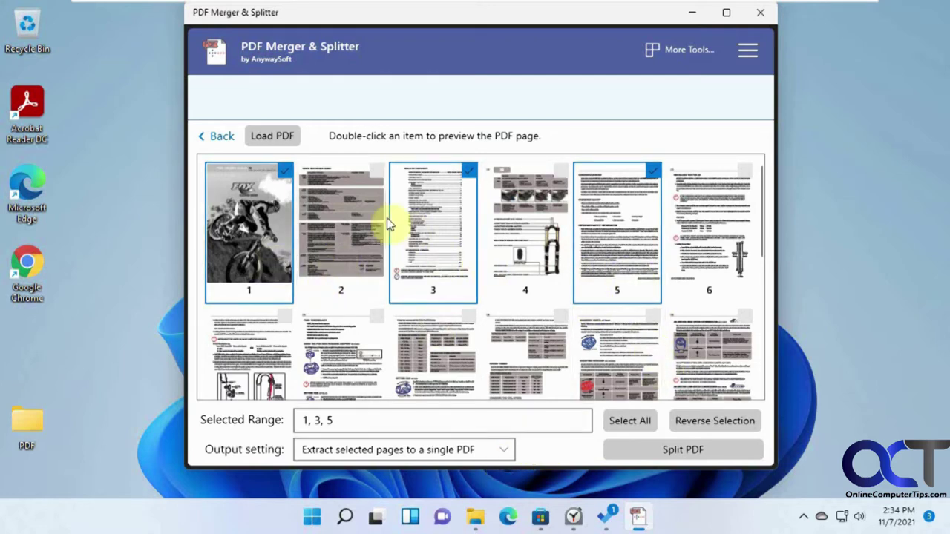
Deselect page 1 and add pages 2, 4, 7 and 8 to the page selection
left_click(282, 172)
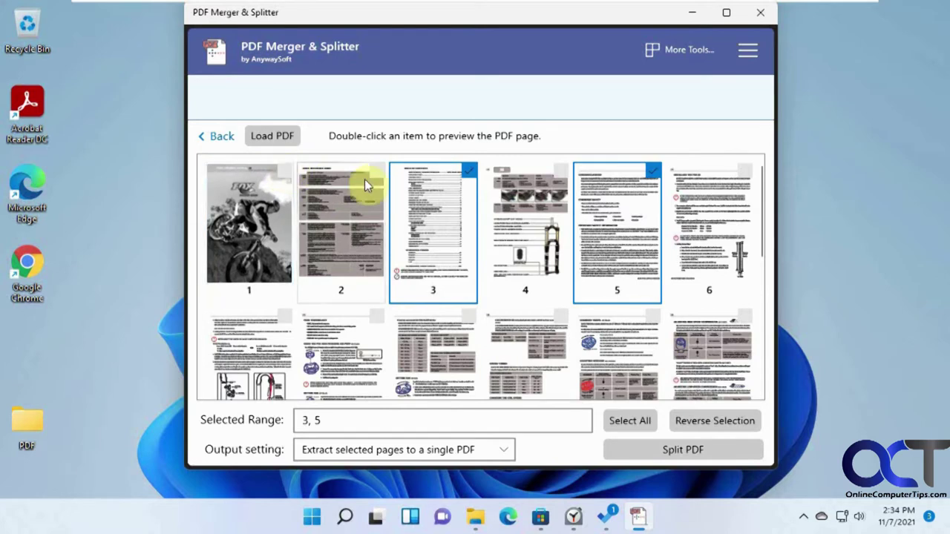
left_click(372, 170)
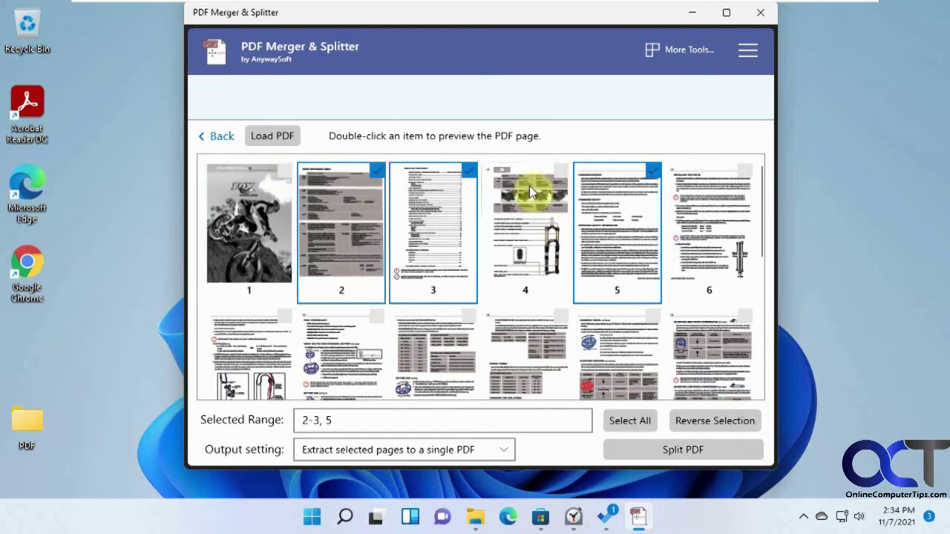
left_click(549, 182)
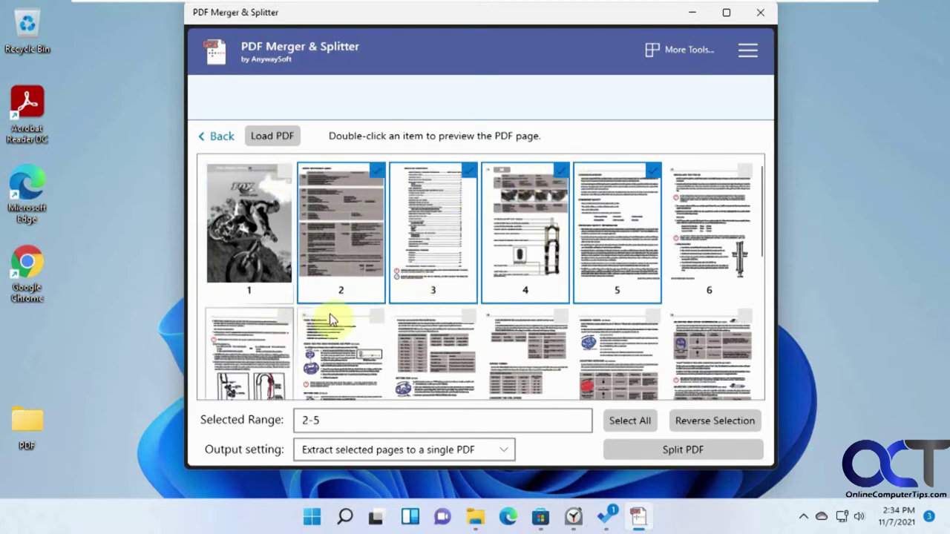
left_click(288, 318)
left_click(379, 315)
Select all pages except page 1 and split them into a single PDF saved in the desktop PDF folder
left_click(629, 420)
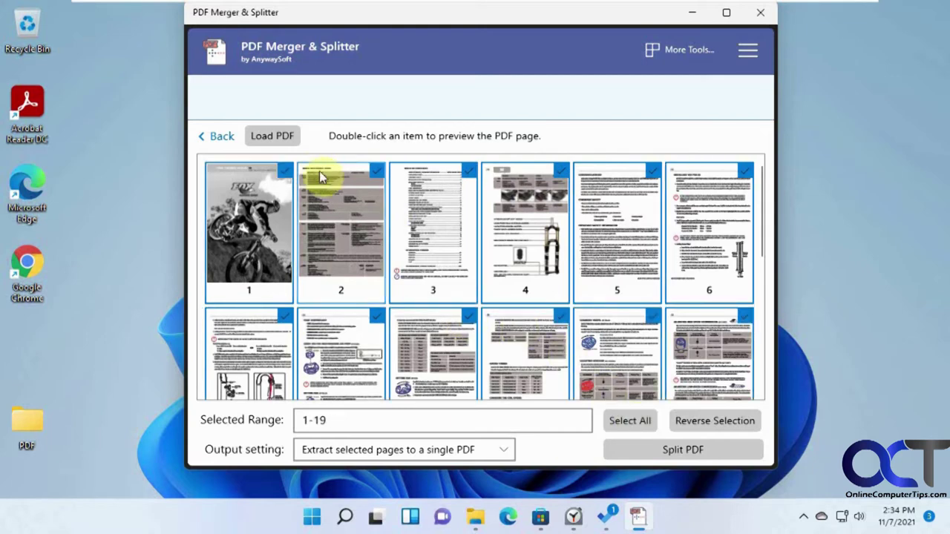
left_click(283, 172)
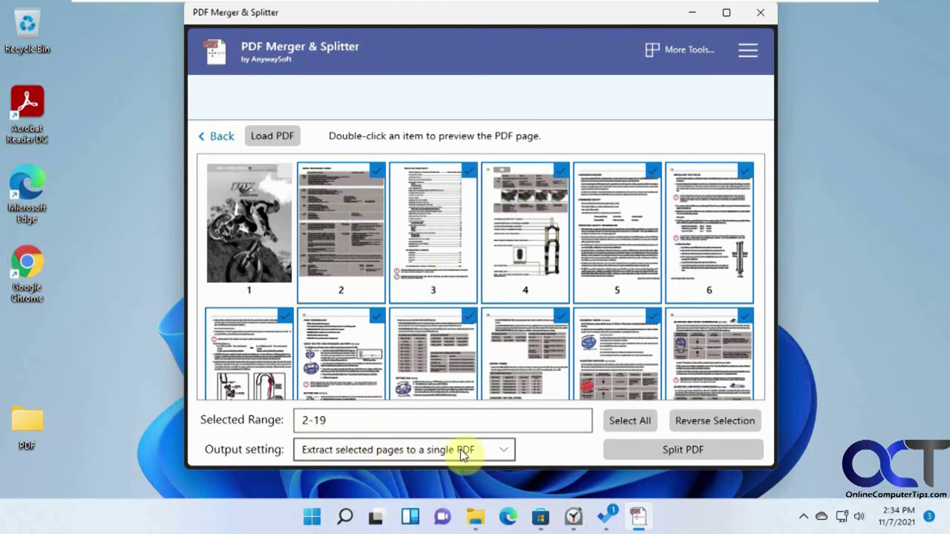
left_click(682, 451)
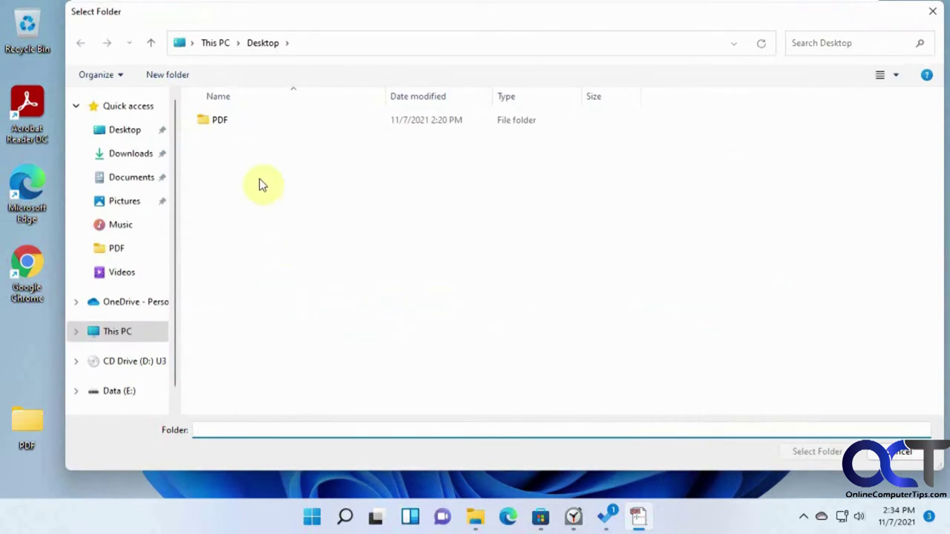
double_click(216, 121)
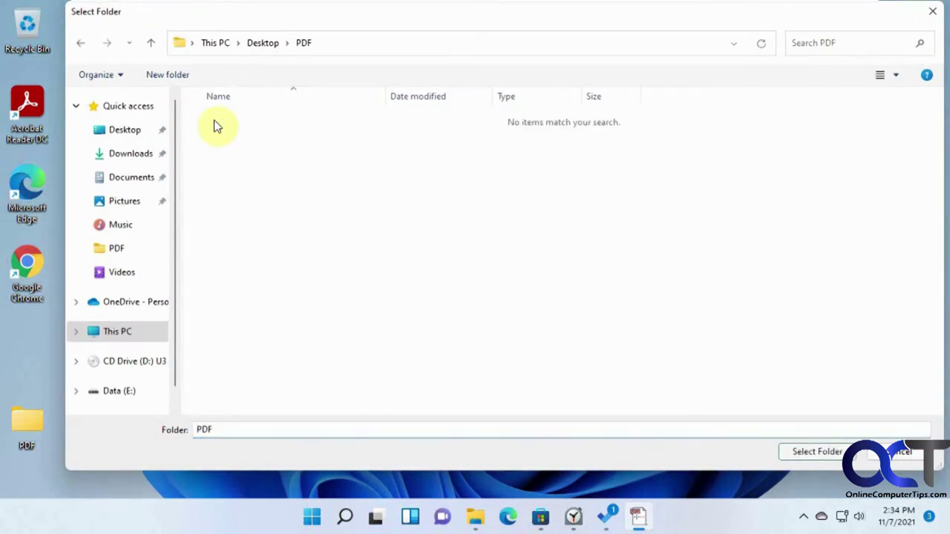
left_click(233, 427)
left_click_drag(233, 427, 158, 428)
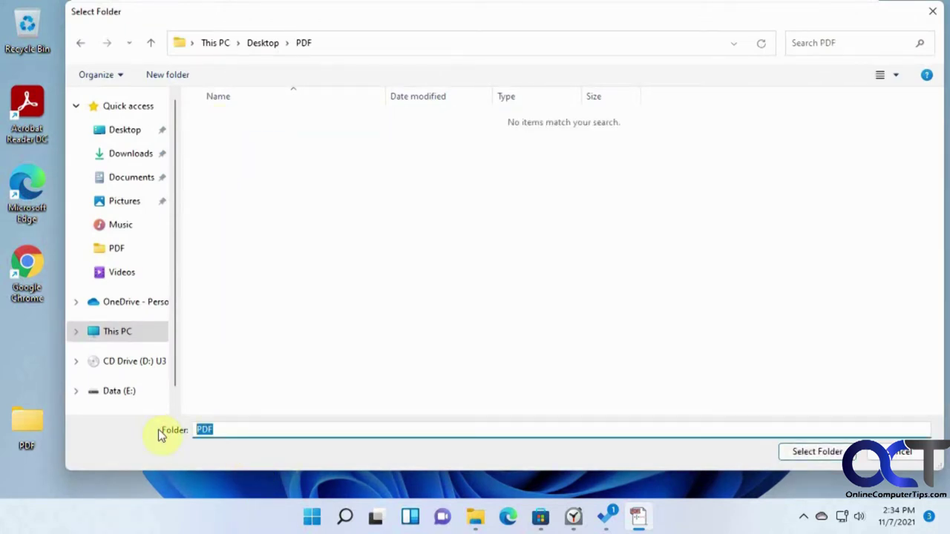
left_click(812, 450)
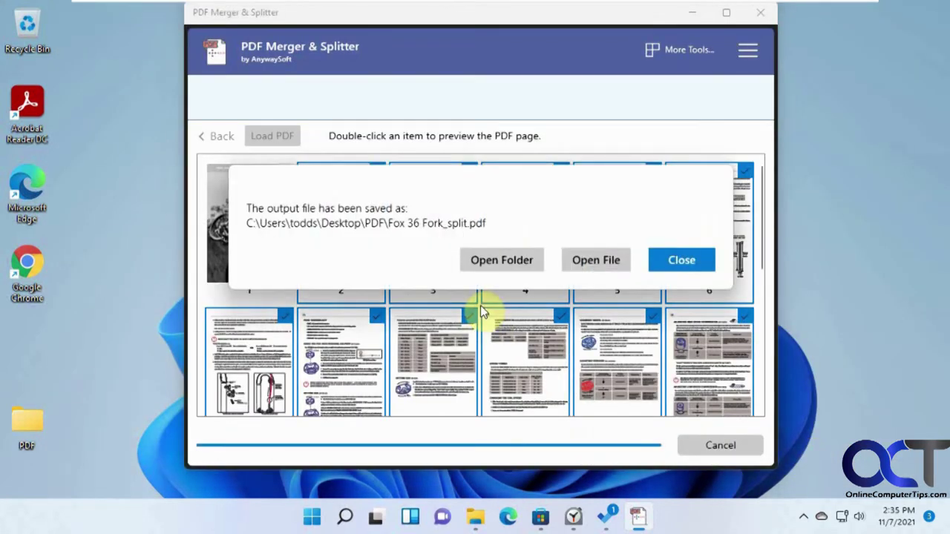
Open the output folder and check the first pages of Fox 36 Fork_split in Acrobat Reader
left_click(495, 259)
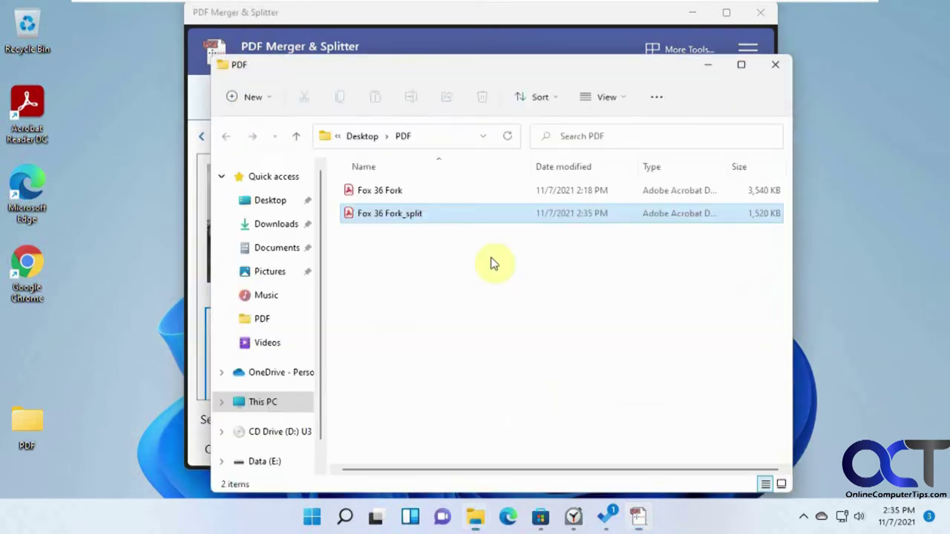
double_click(392, 213)
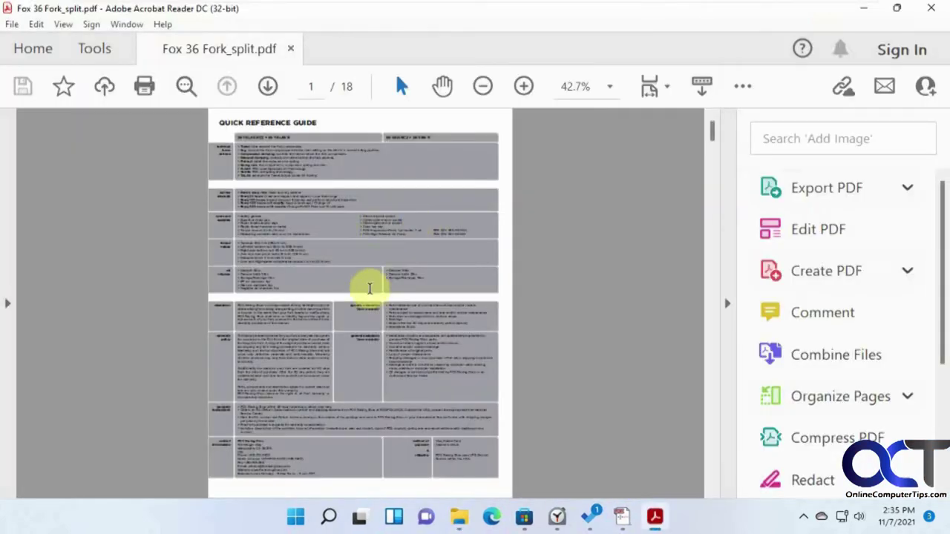
scroll(381, 250, "down", 5)
scroll(396, 272, "down", 3)
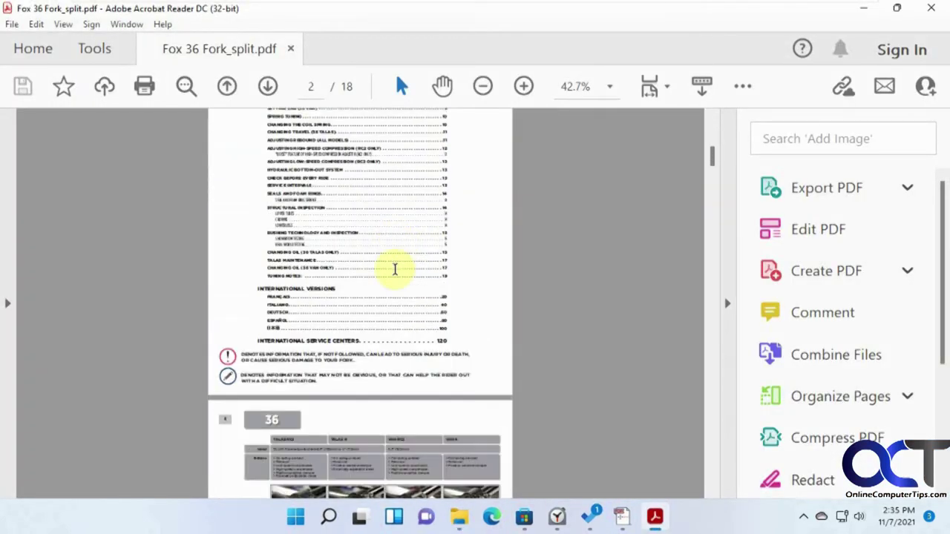
scroll(392, 269, "up", 8)
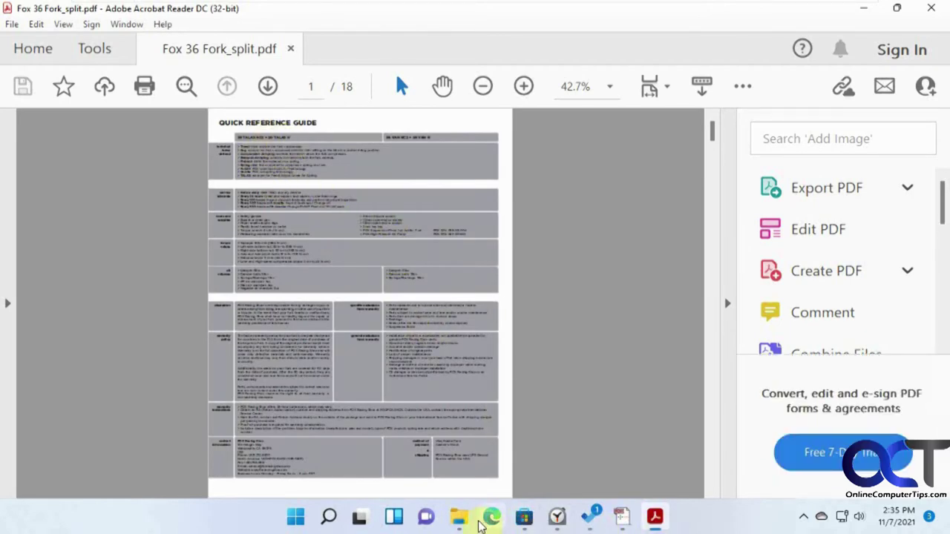
Open the original Fox 36 Fork file from the PDF folder and compare its first pages with the split version
mouse_move(458, 515)
left_click(418, 469)
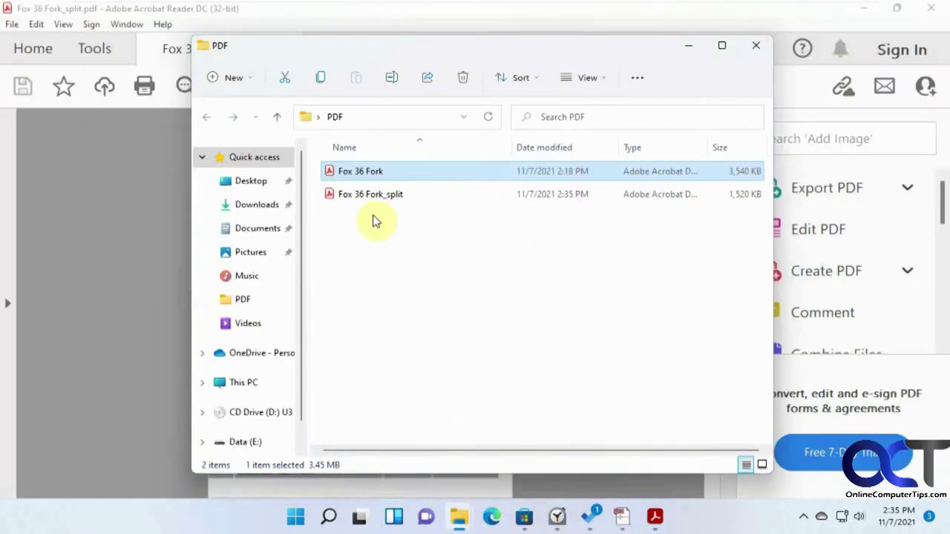
double_click(364, 172)
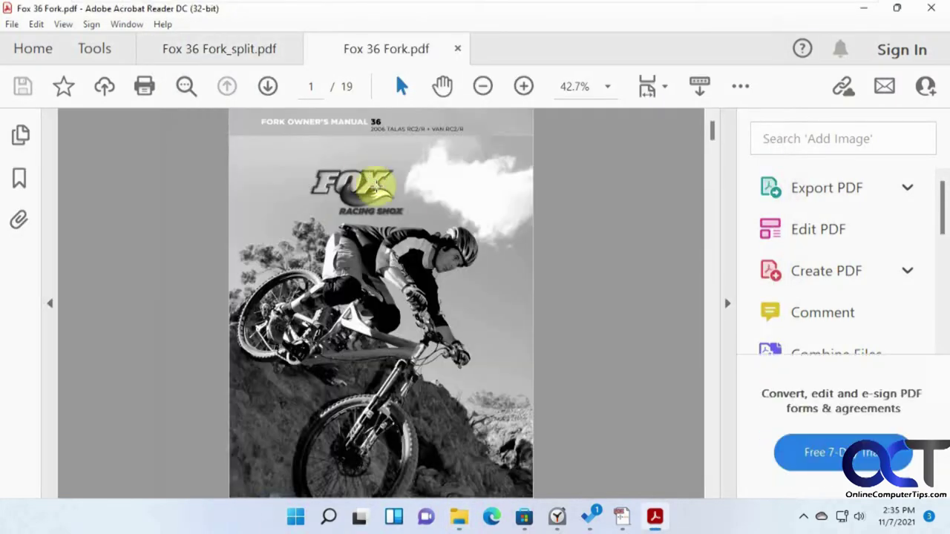
scroll(435, 321, "down", 4)
scroll(434, 318, "up", 5)
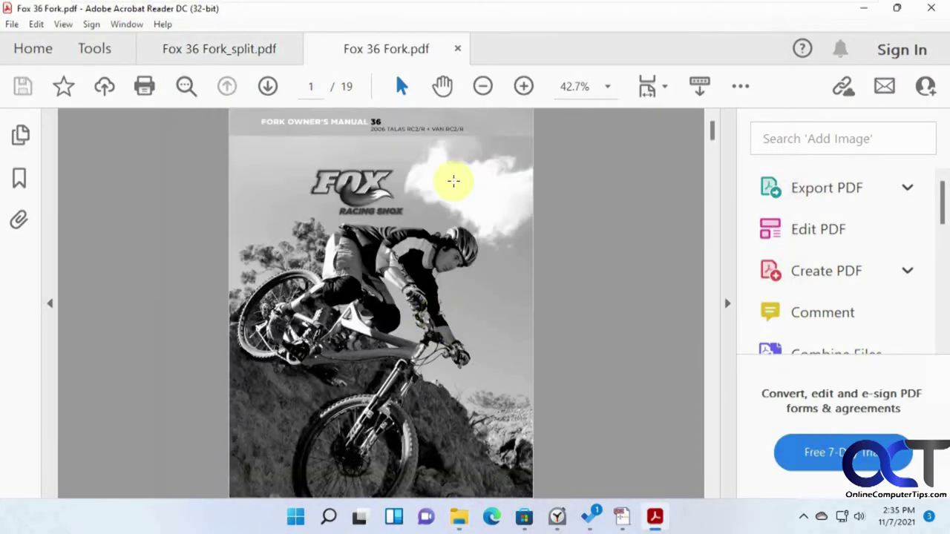
Close Acrobat Reader with all its open documents and switch back to PDF Merger & Splitter
left_click(932, 9)
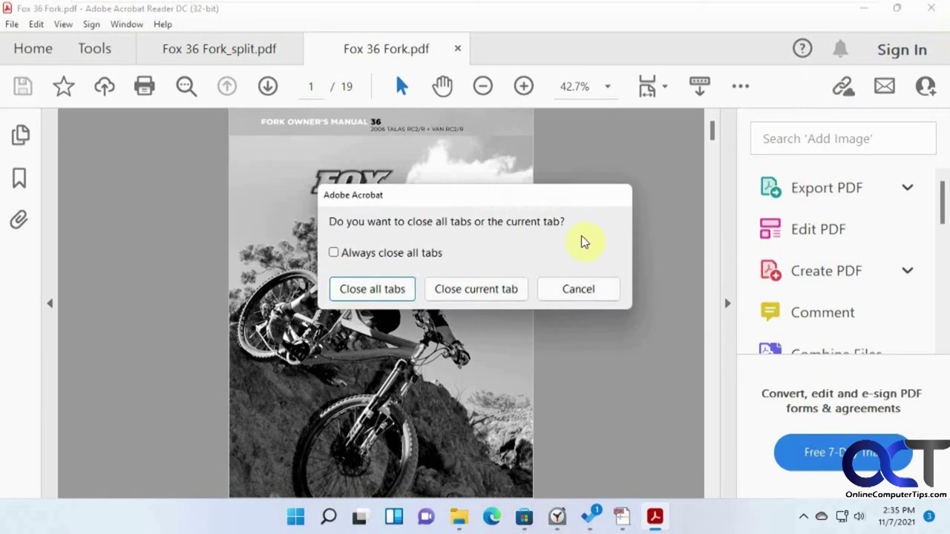
left_click(395, 293)
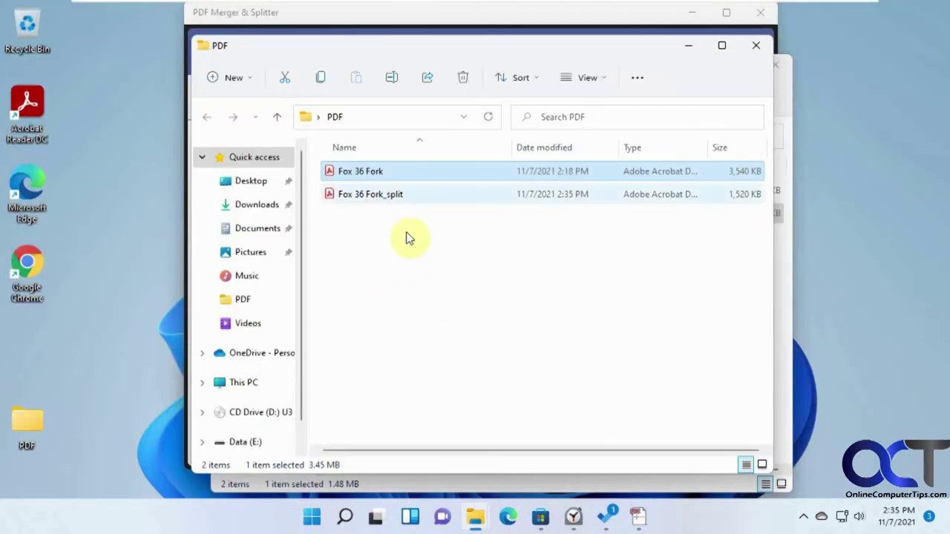
left_click(639, 516)
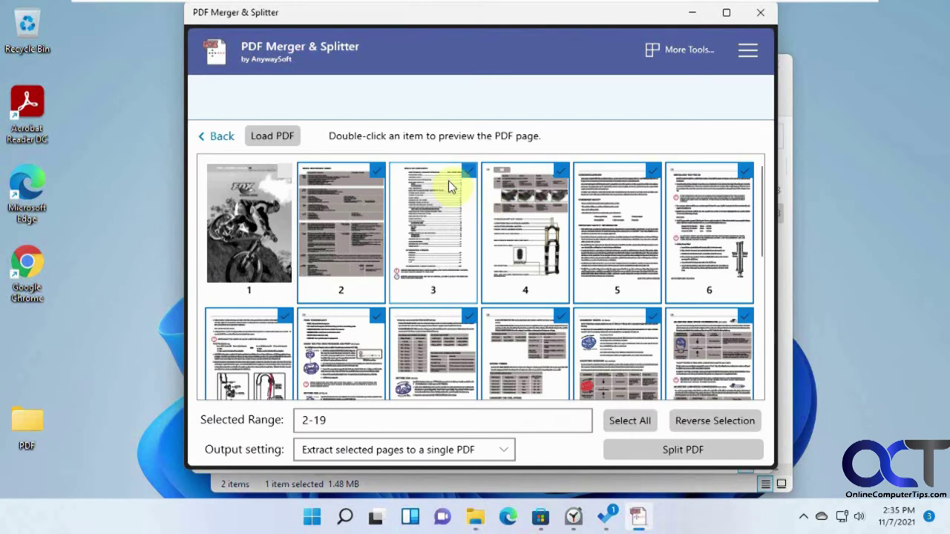
Add page 1 to the selection and split every selected page into its own PDF, saved in the desktop PDF folder
left_click(285, 173)
left_click(508, 450)
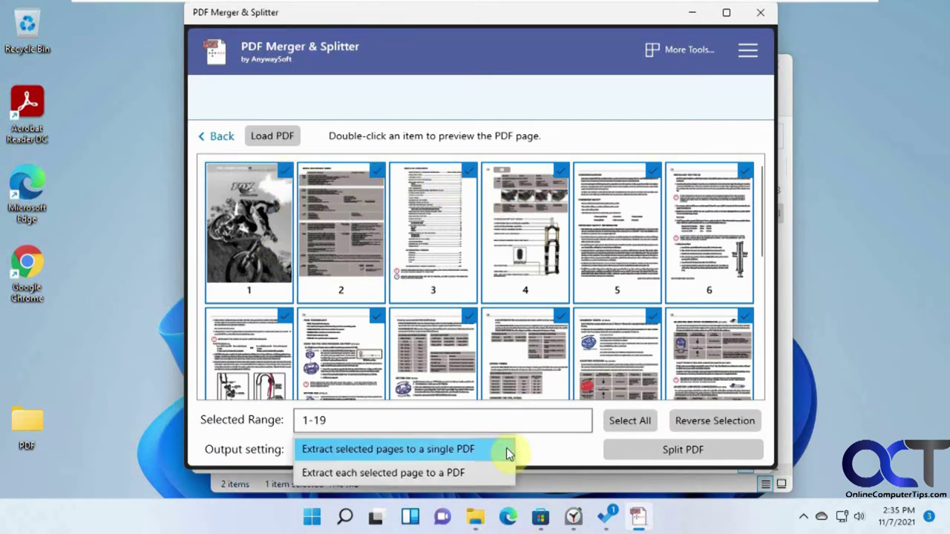
left_click(438, 477)
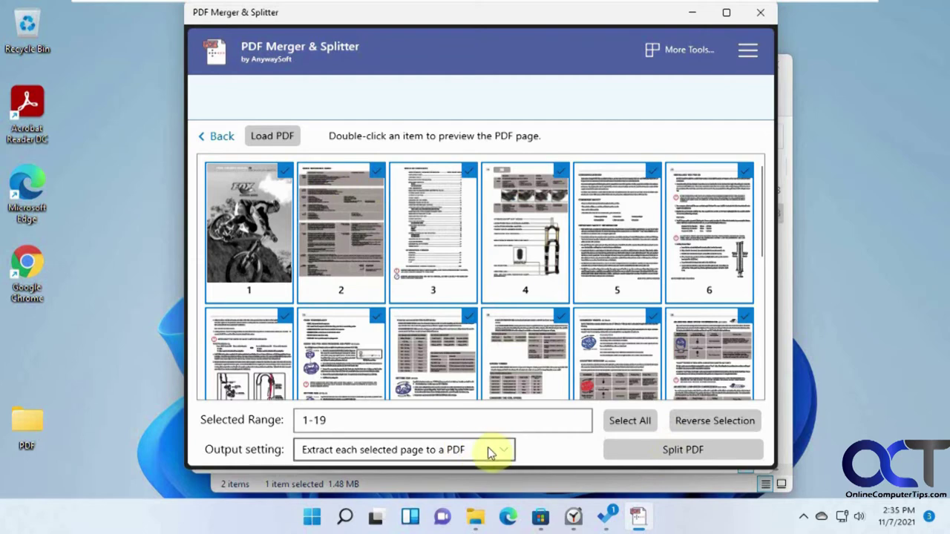
left_click(675, 450)
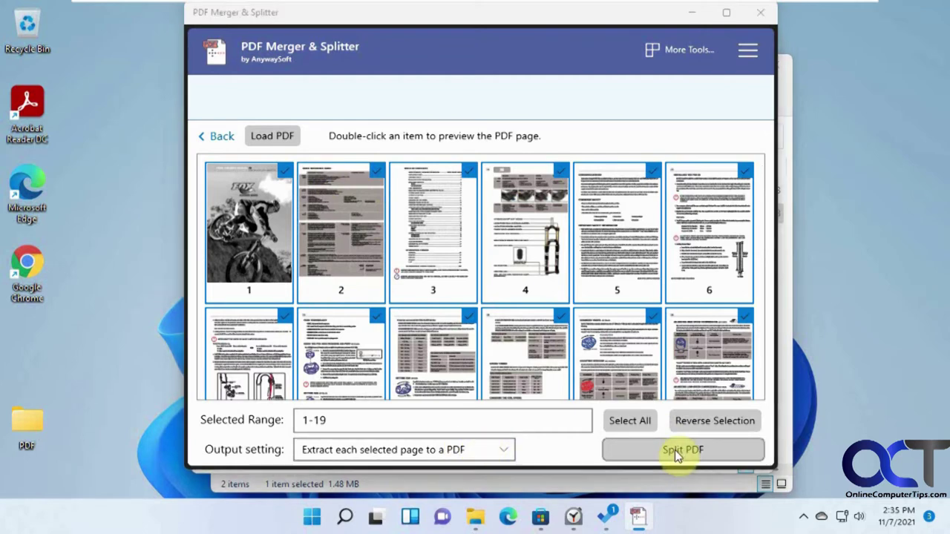
left_click(675, 449)
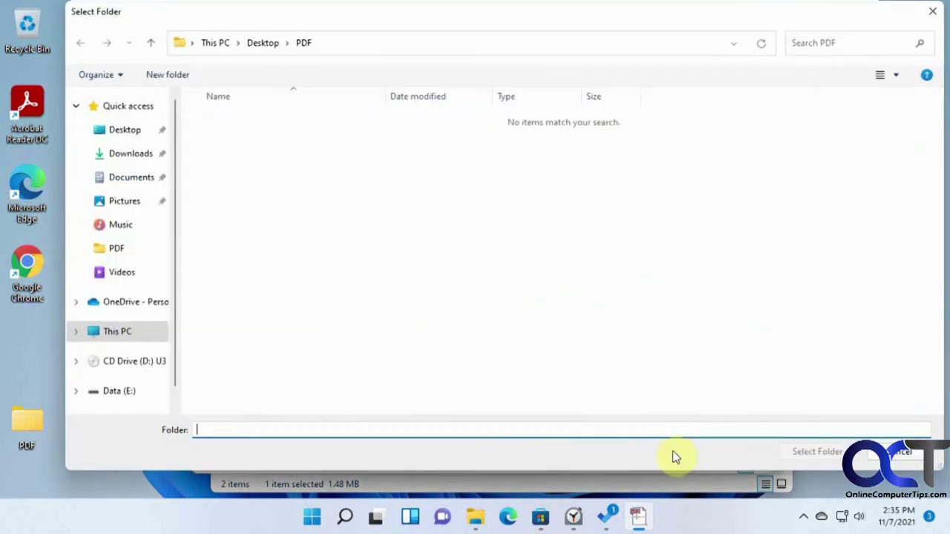
left_click(304, 42)
left_click(817, 451)
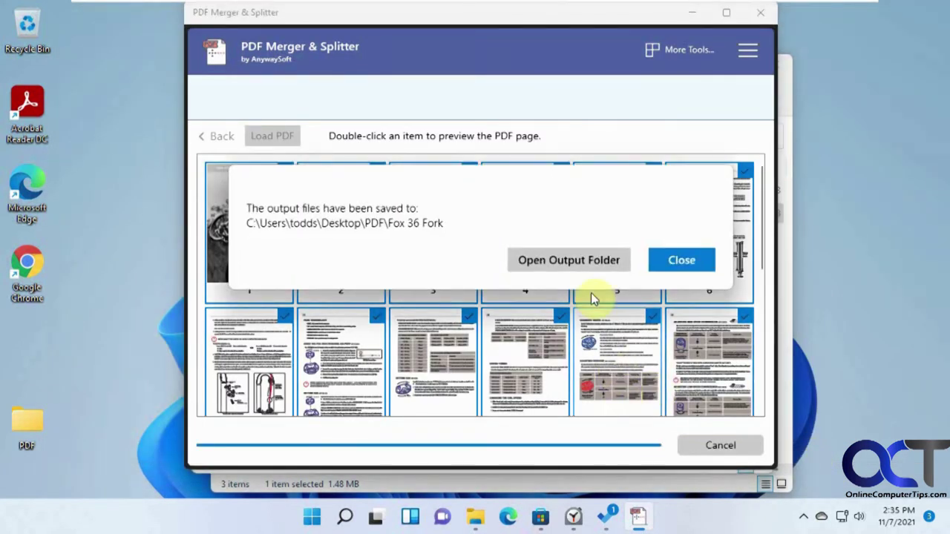
Open the output folder, check its location in the parent PDF folder, and return to the Fox 36 Fork subfolder
left_click(587, 259)
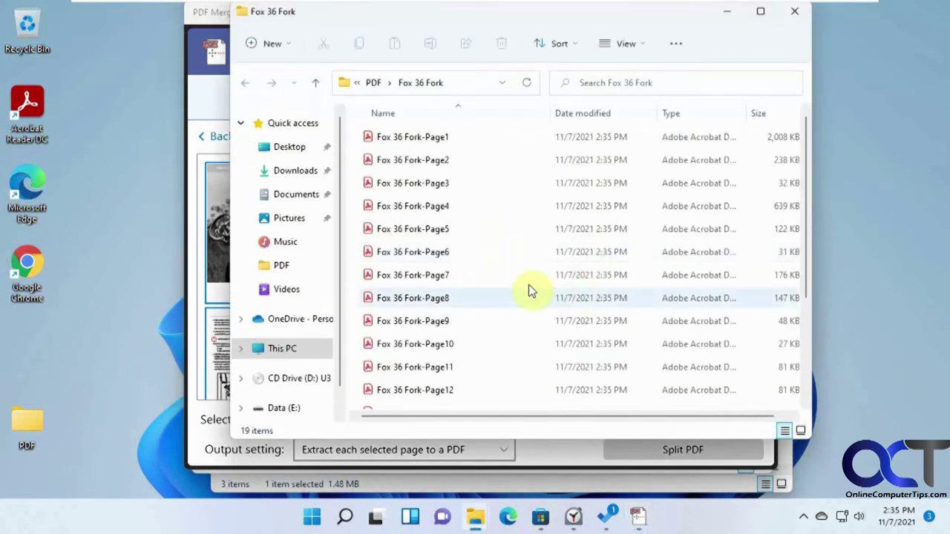
left_click(373, 84)
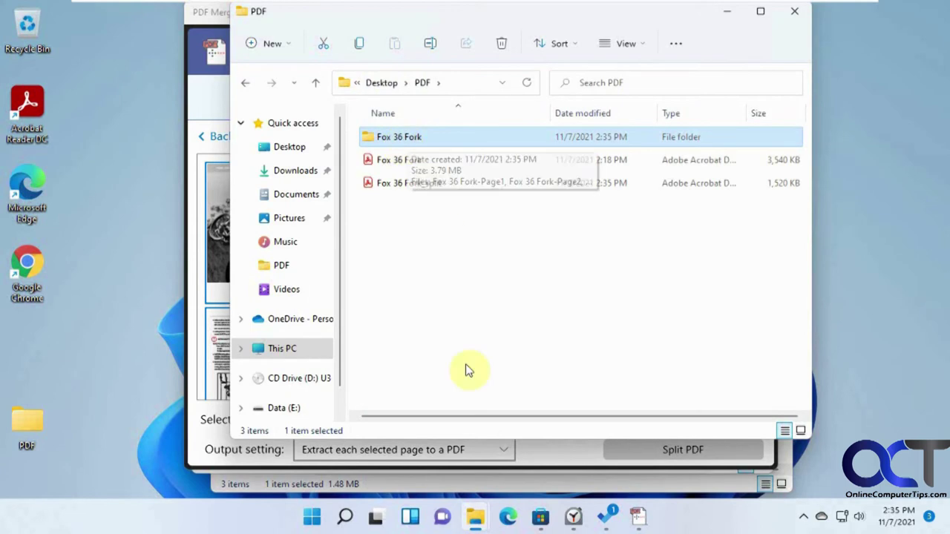
double_click(414, 141)
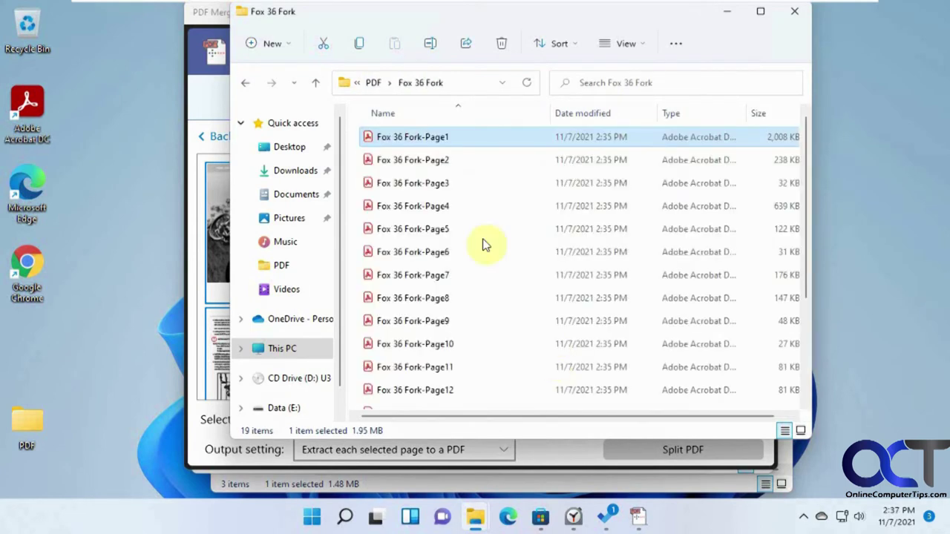
View Fox 36 Fork-Page1 and Fox 36 Fork-Page2 in Acrobat Reader, dismiss the update notice, and close all open documents
double_click(452, 138)
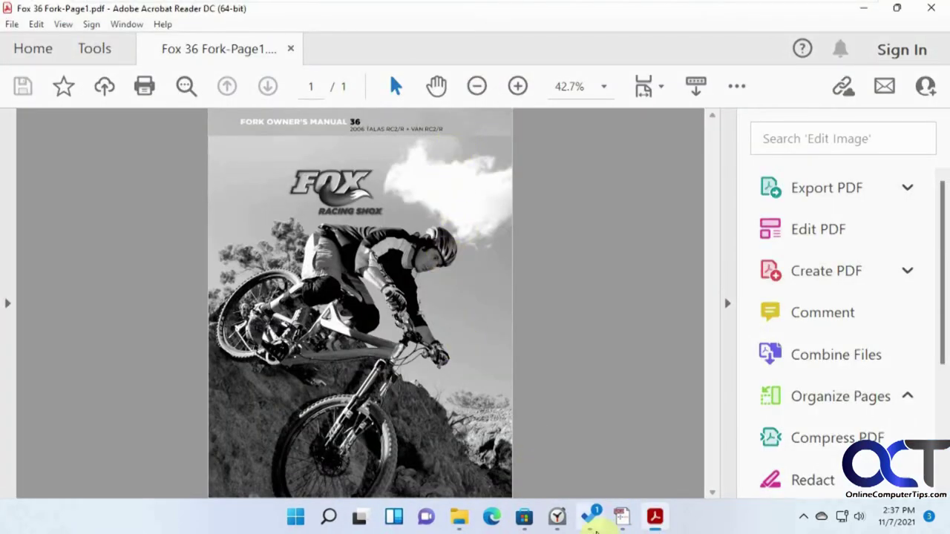
mouse_move(461, 517)
left_click(572, 460)
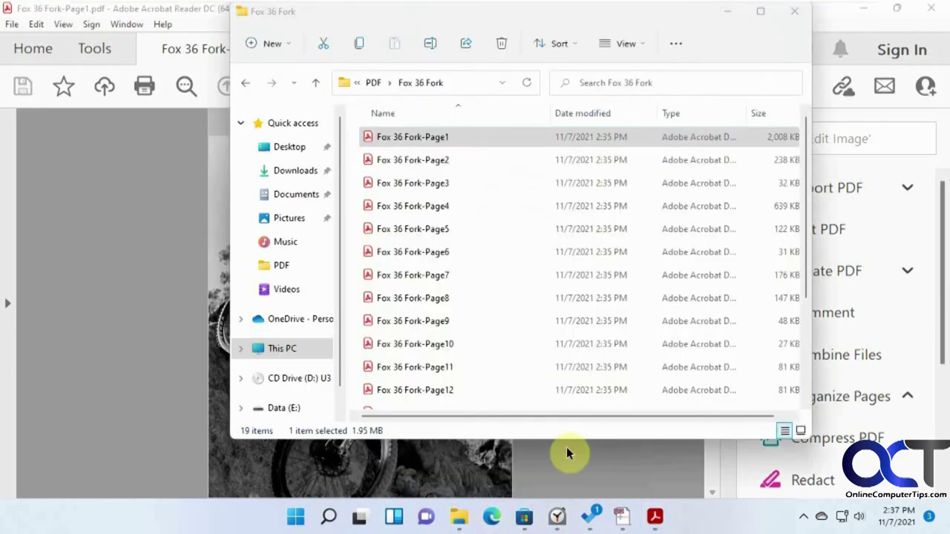
left_click(451, 161)
double_click(451, 161)
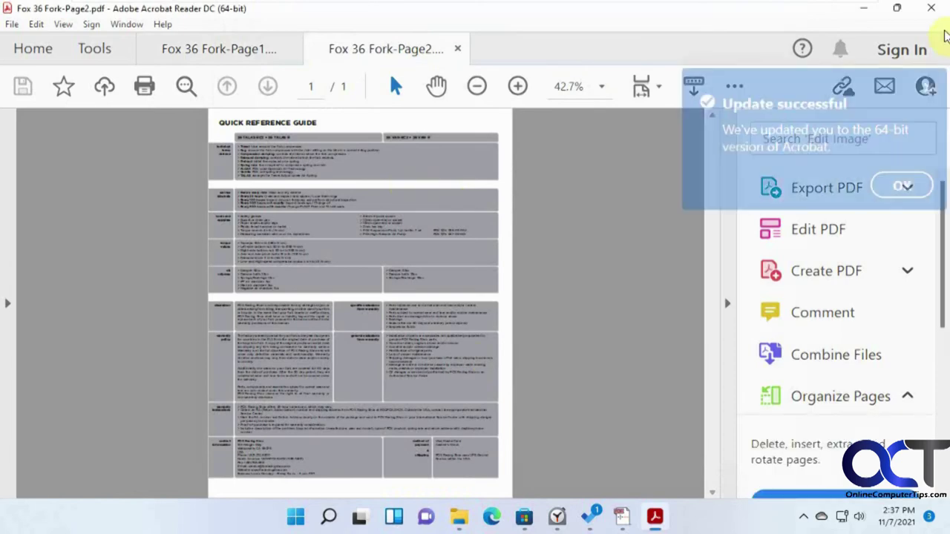
left_click(928, 114)
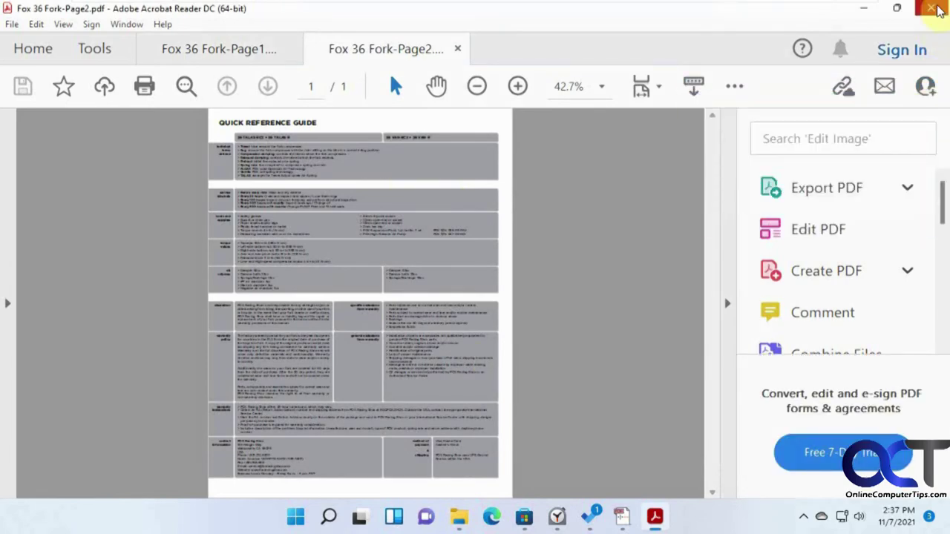
left_click(932, 9)
left_click(386, 291)
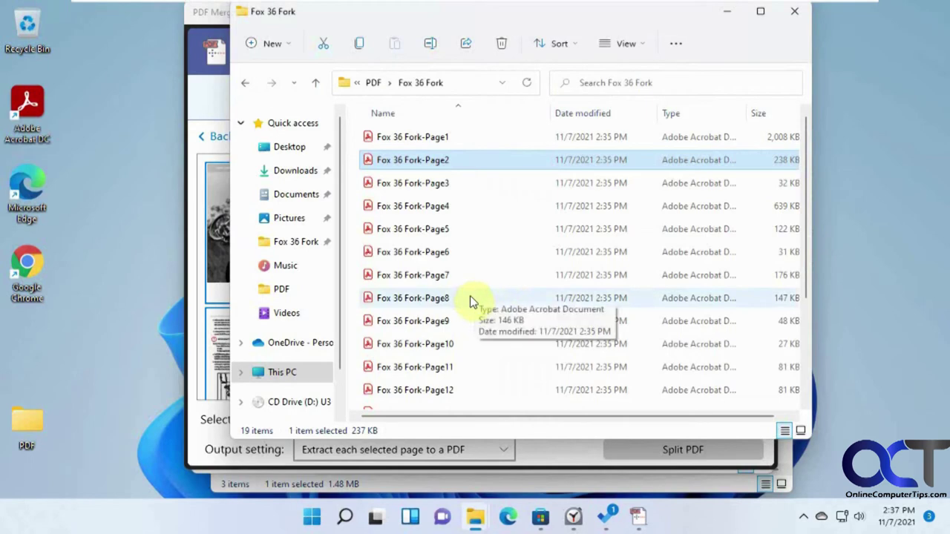
Return to PDF Merger & Splitter, leave the split page for the home page, and start the Merge PDF tool
left_click(533, 453)
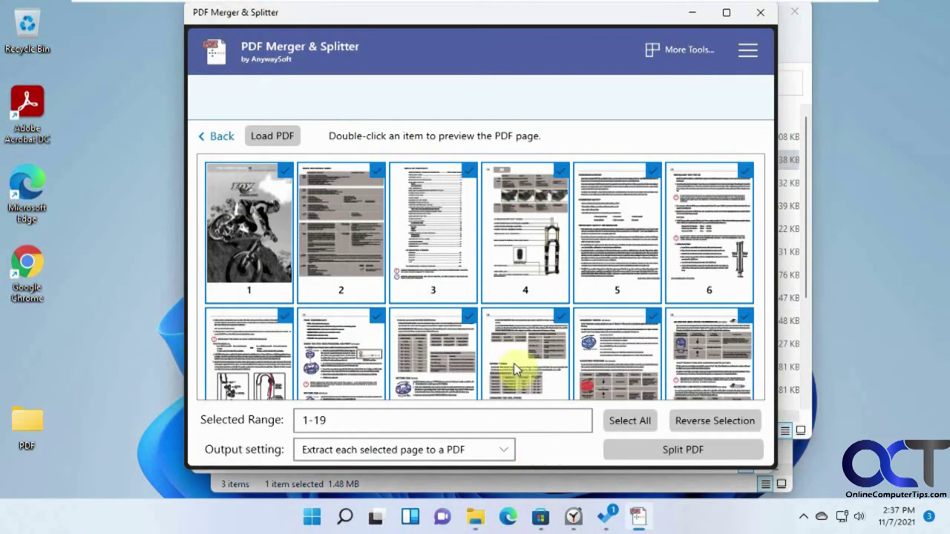
left_click(217, 137)
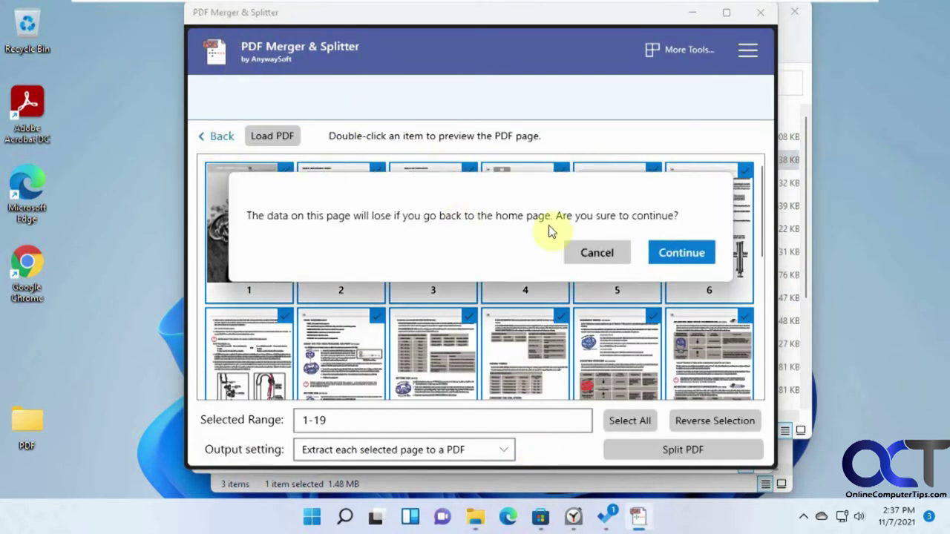
left_click(667, 254)
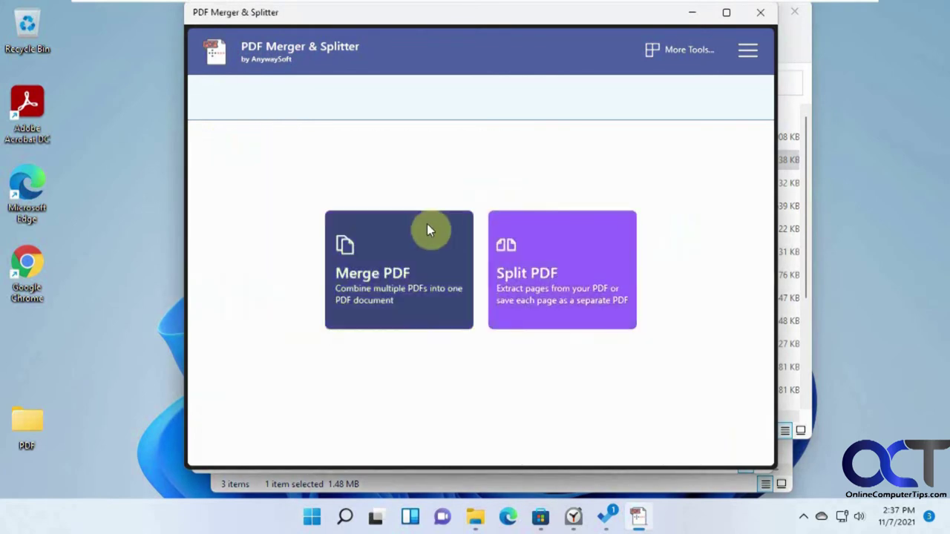
left_click(397, 273)
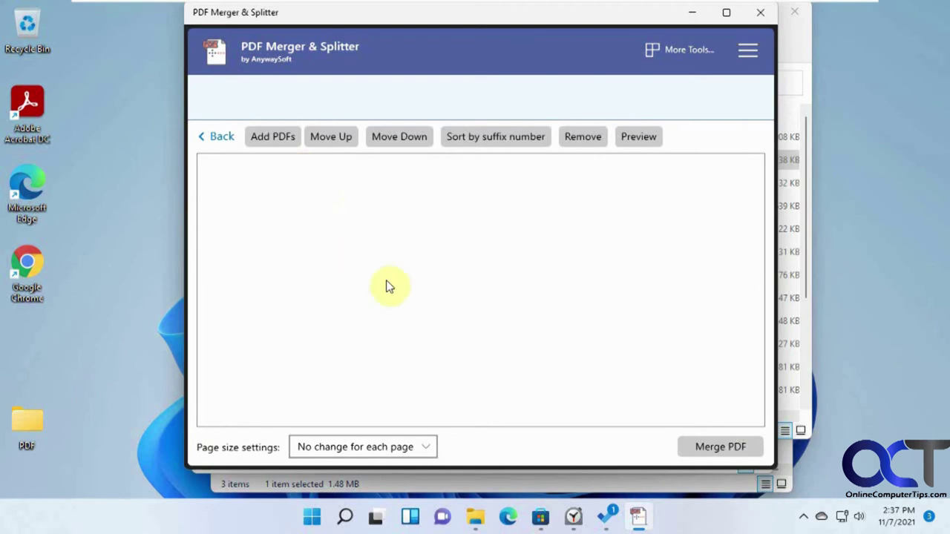
Add all the single-page PDFs from the Fox 36 Fork folder inside the desktop PDF folder to the merge list
left_click(287, 137)
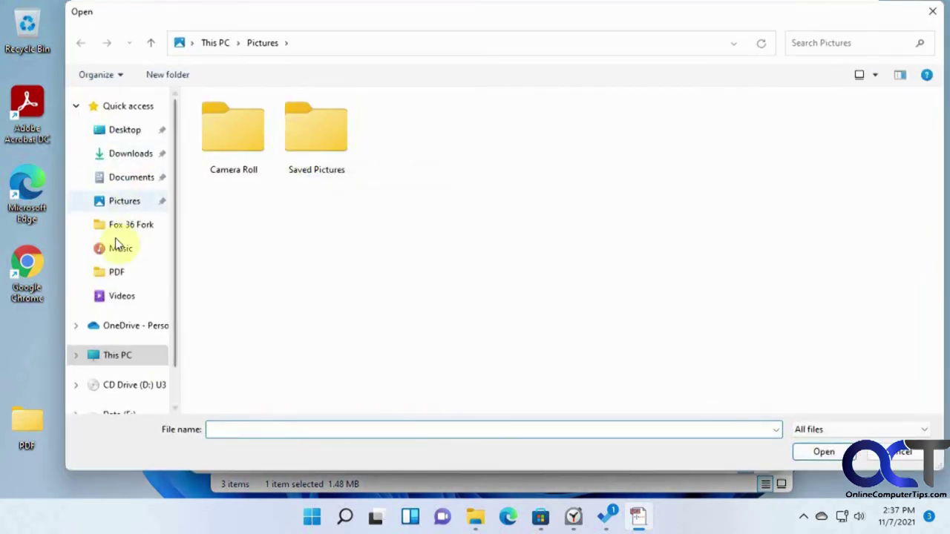
left_click(118, 275)
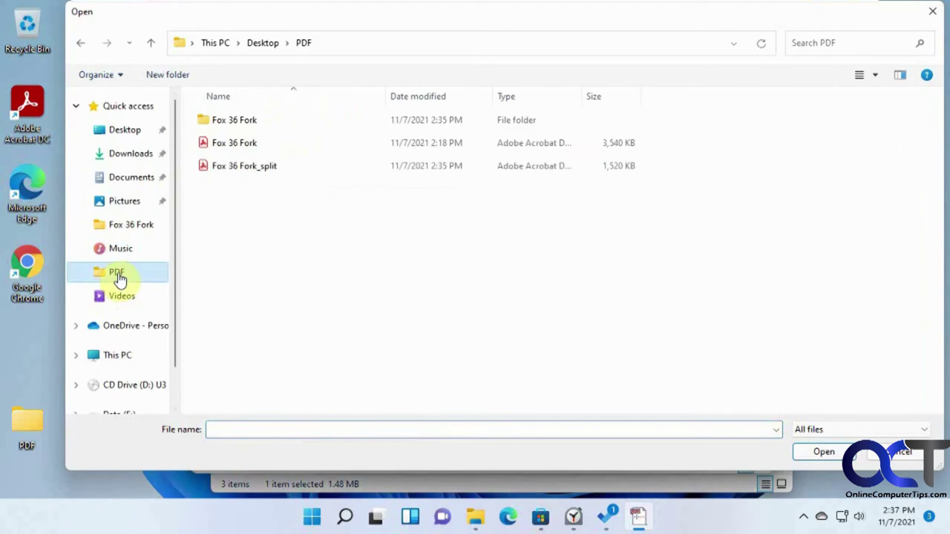
double_click(249, 121)
left_click(250, 124)
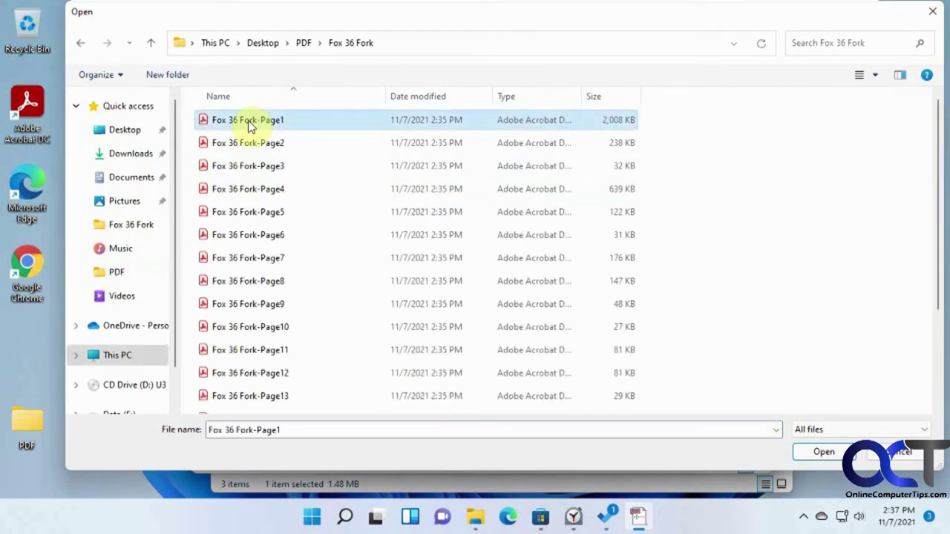
key("ctrl+a")
left_click(822, 451)
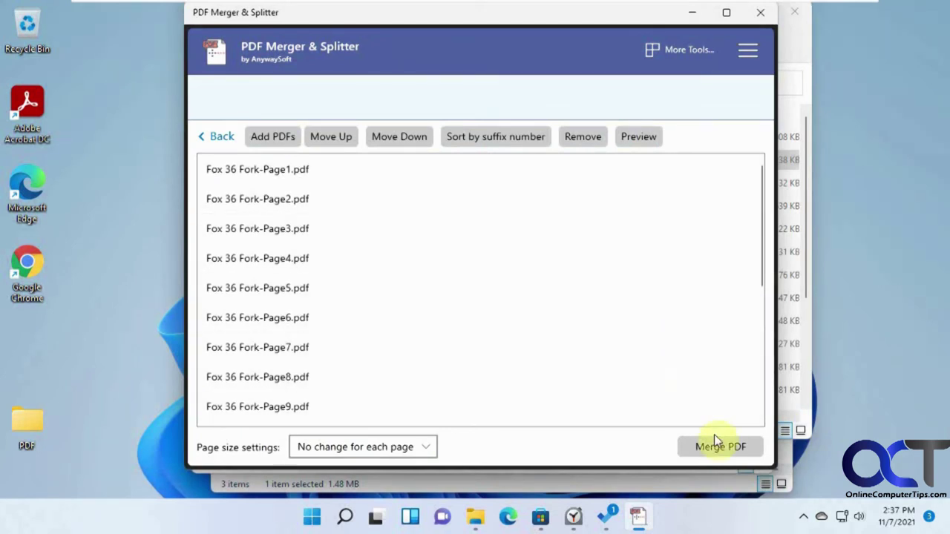
Try moving Fox 36 Fork-Page1.pdf down and back up in the merge list, and review the file order
left_click(297, 169)
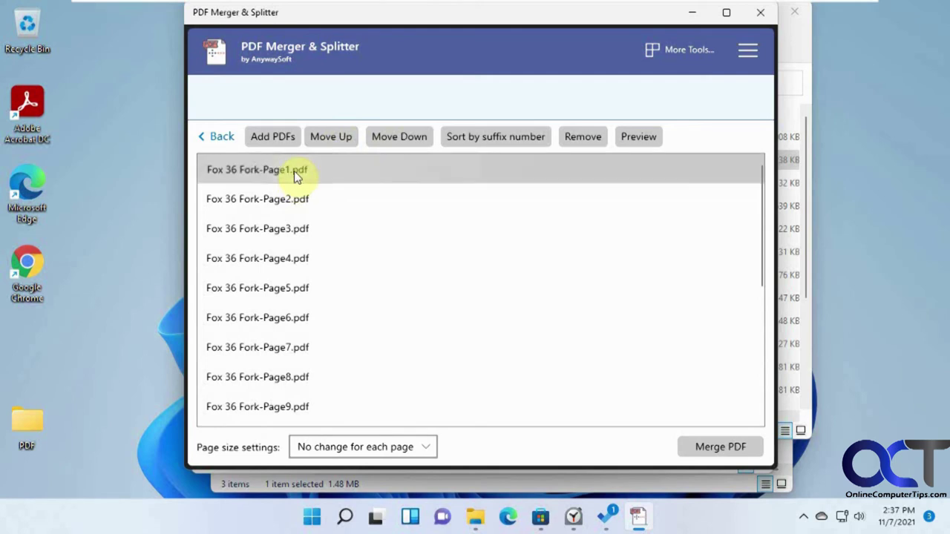
left_click(391, 137)
left_click(331, 136)
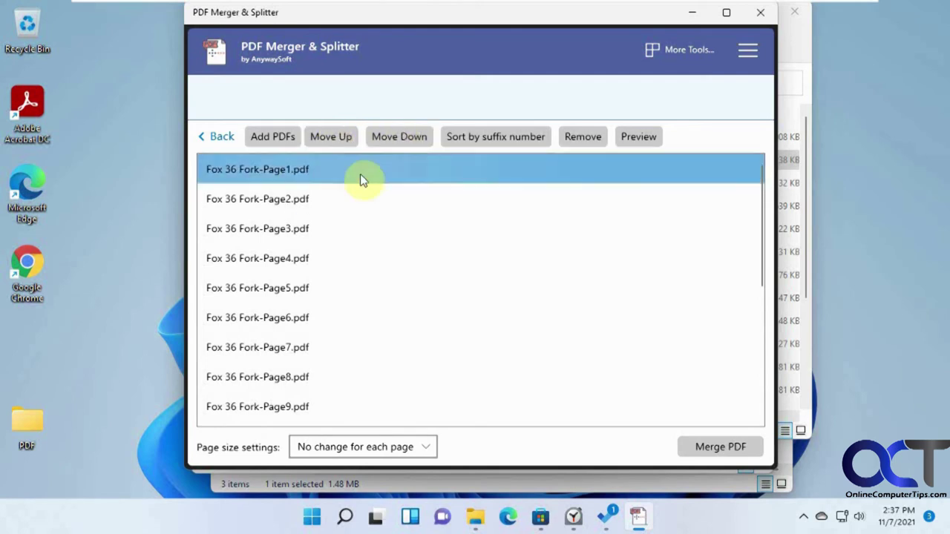
scroll(329, 293, "down", 3)
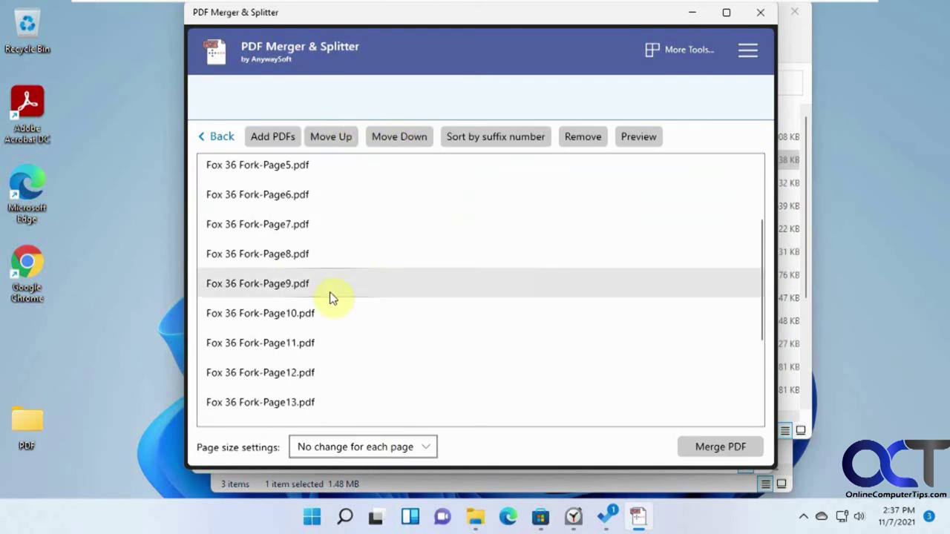
scroll(332, 295, "up", 3)
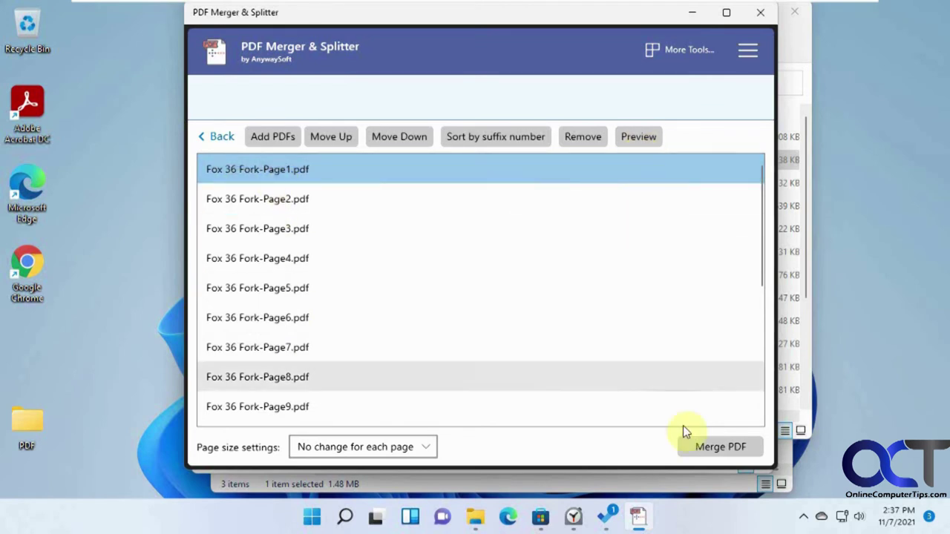
Merge the listed files into one PDF named MergedPDF in the desktop PDF folder and dismiss the completion message
left_click(711, 449)
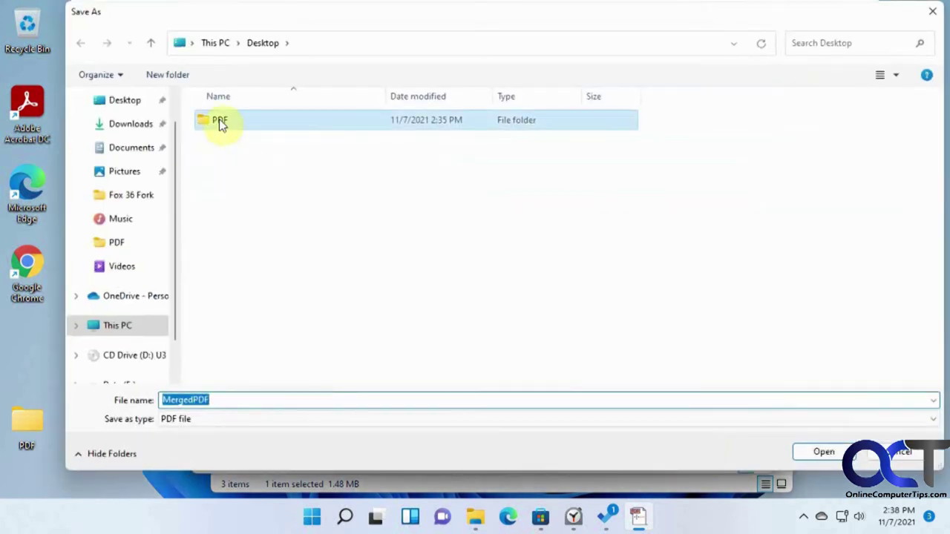
double_click(219, 120)
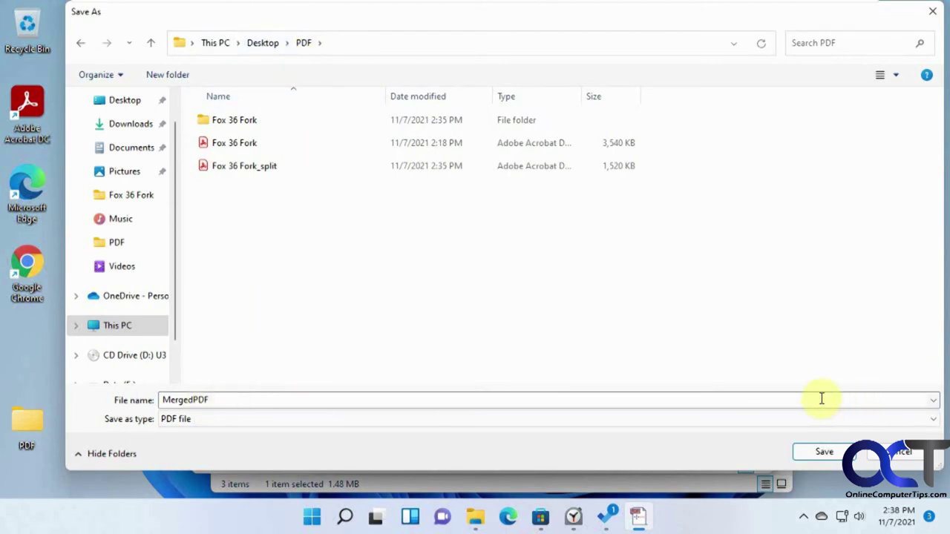
left_click(819, 452)
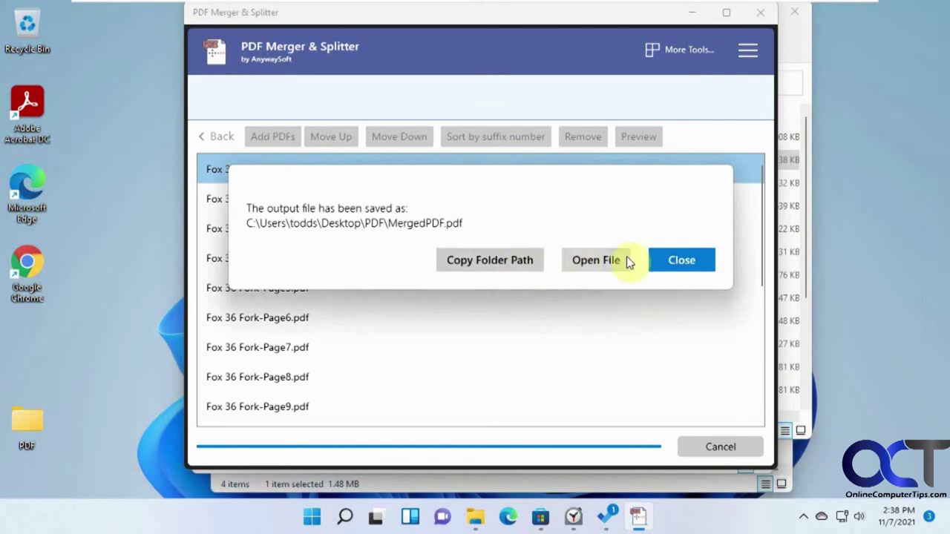
left_click(689, 262)
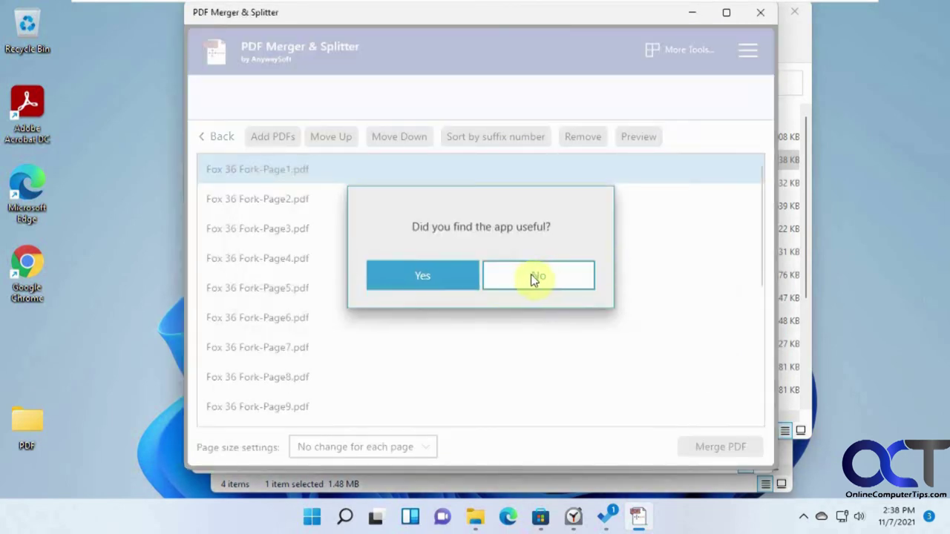
Answer No to the app usefulness question, decline to send feedback, and minimize PDF Merger & Splitter
left_click(526, 273)
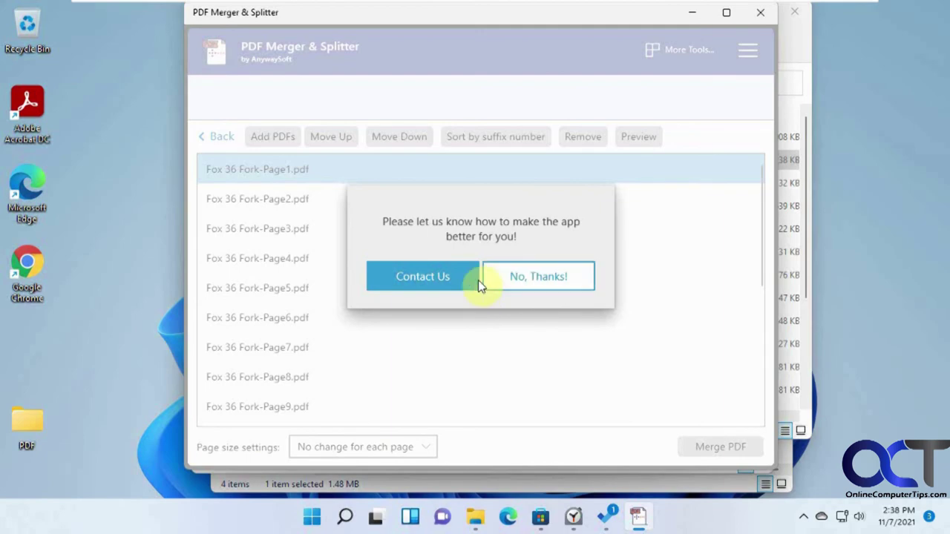
left_click(530, 278)
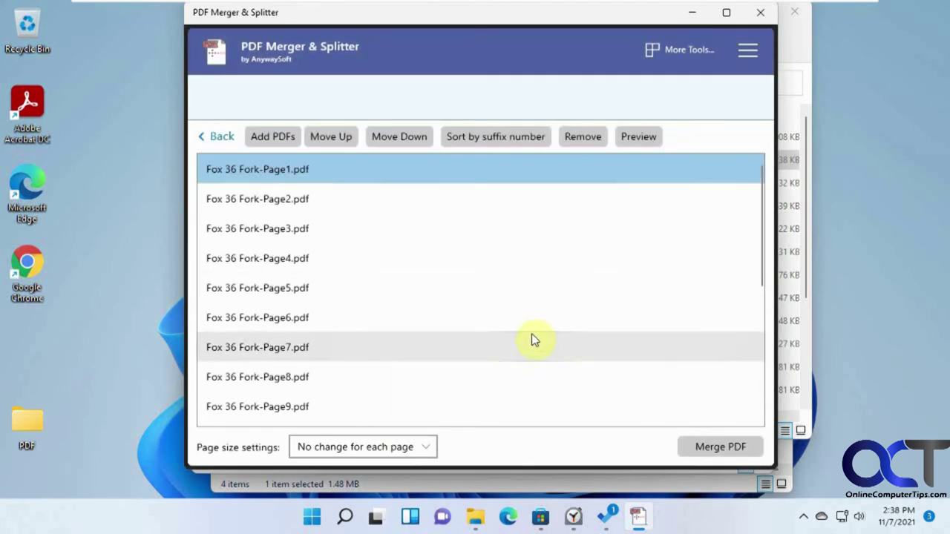
left_click(694, 14)
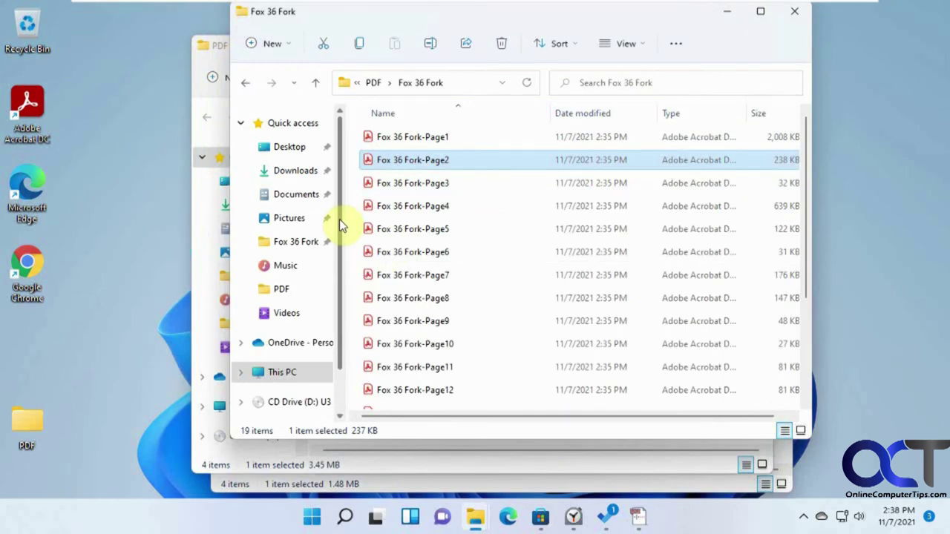
Open MergedPDF from the desktop PDF folder in Acrobat Reader, look through its first pages, and minimize the reader
double_click(34, 424)
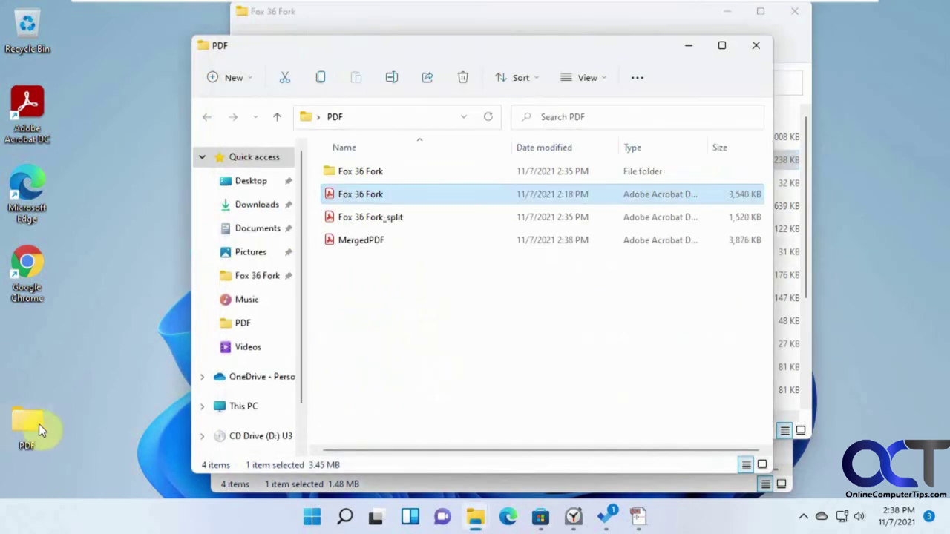
double_click(375, 239)
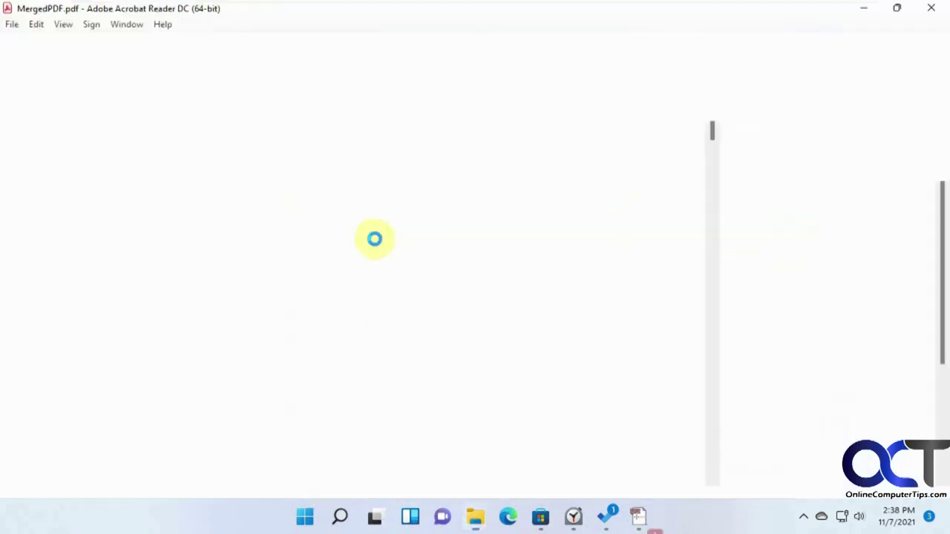
scroll(380, 239, "down", 10)
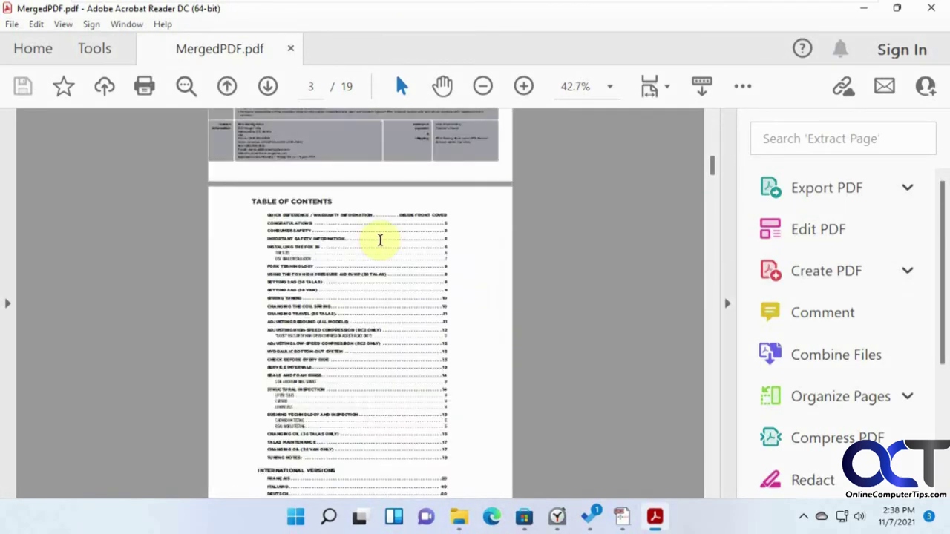
scroll(380, 239, "down", 5)
left_click(863, 9)
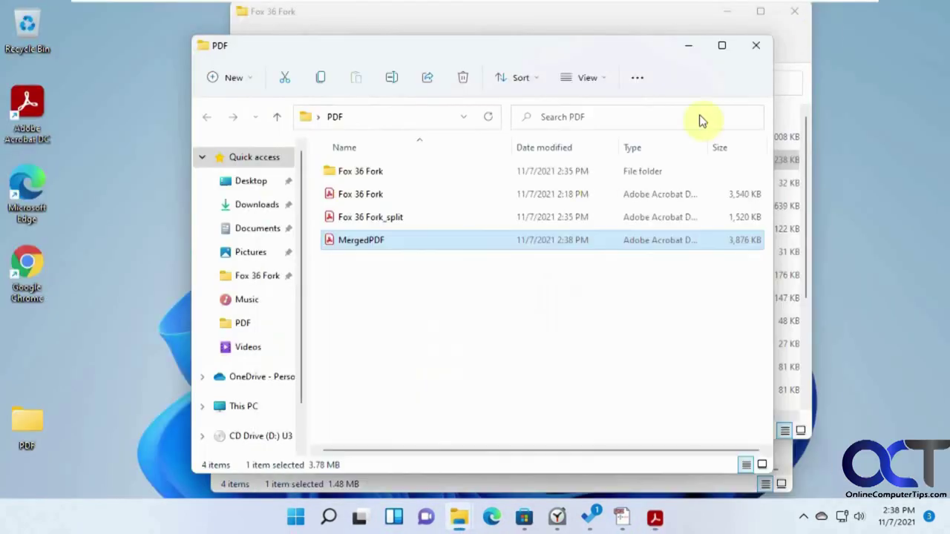
Open the original Fox 36 Fork PDF to compare it with the merged file, then minimize the reader and the PDF folder window
double_click(363, 196)
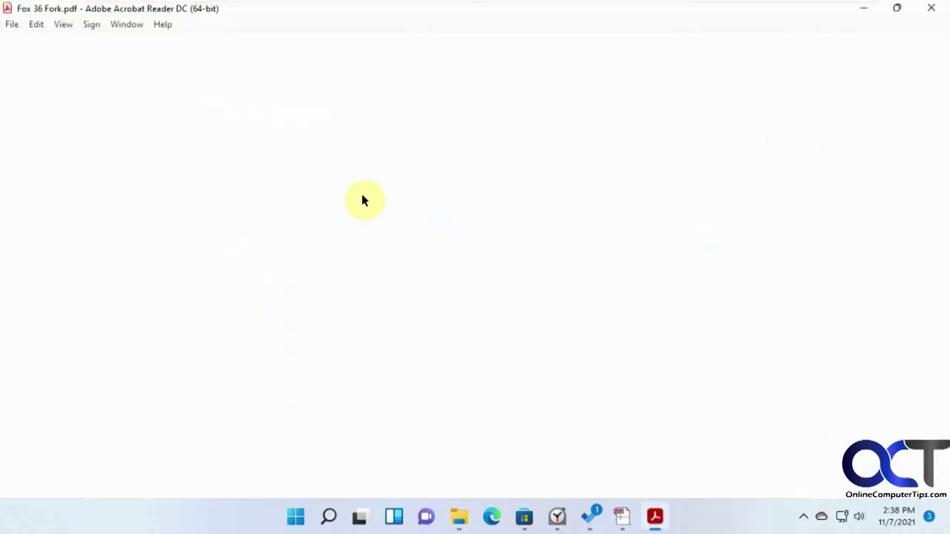
scroll(483, 229, "down", 10)
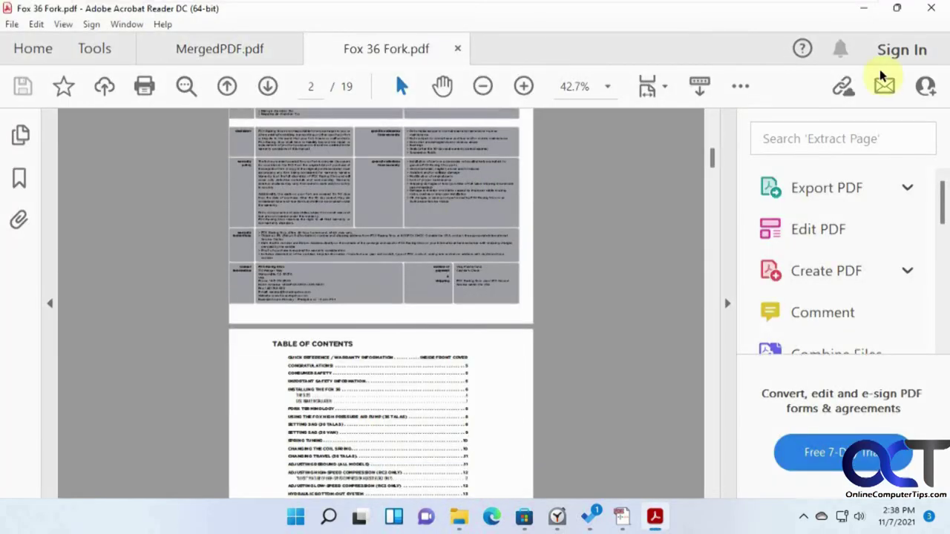
left_click(864, 8)
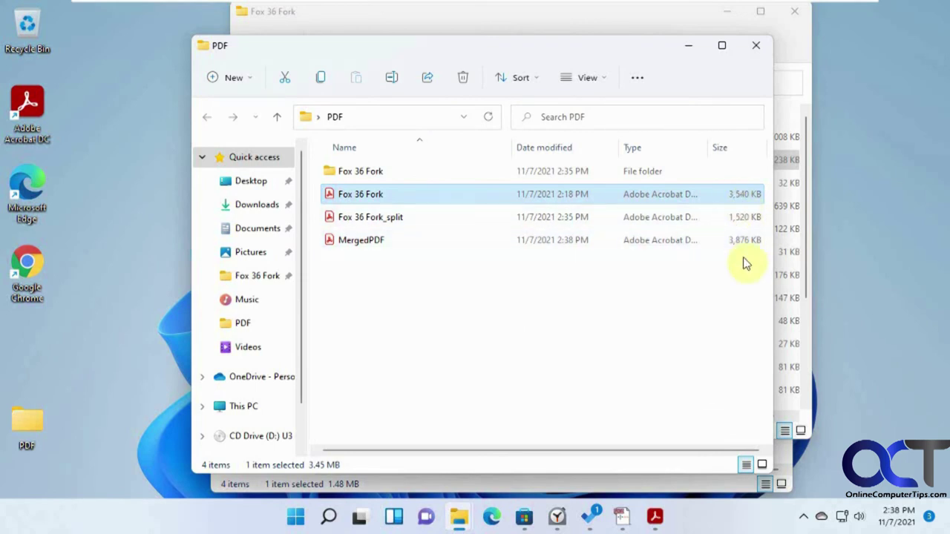
left_click(689, 46)
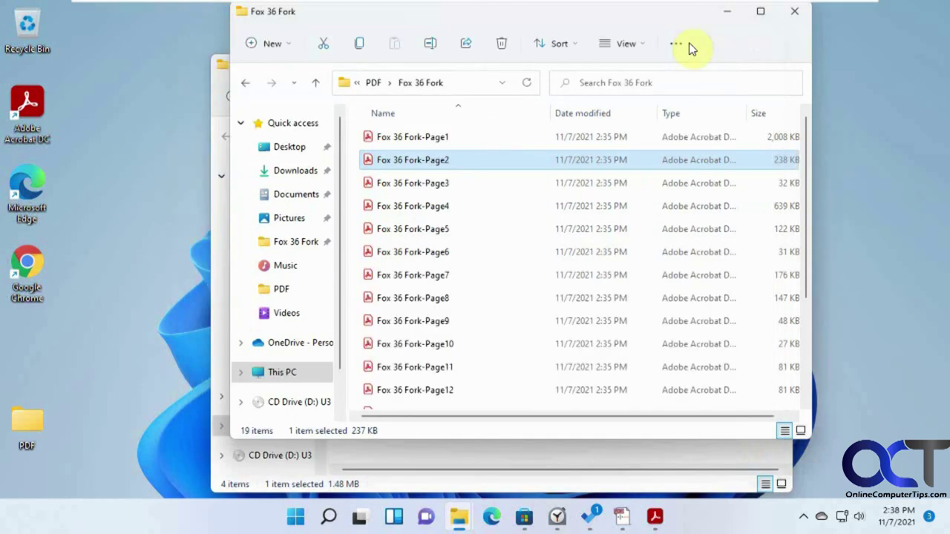
Switch back to PDF Merger & Splitter and return to its home page, discarding the current merge list
left_click(524, 517)
left_click(524, 517)
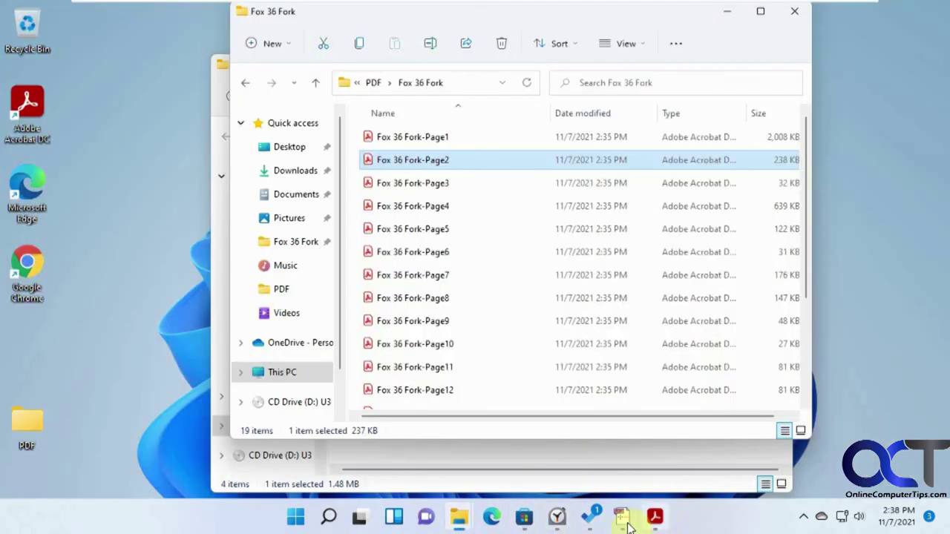
left_click(628, 524)
left_click(227, 142)
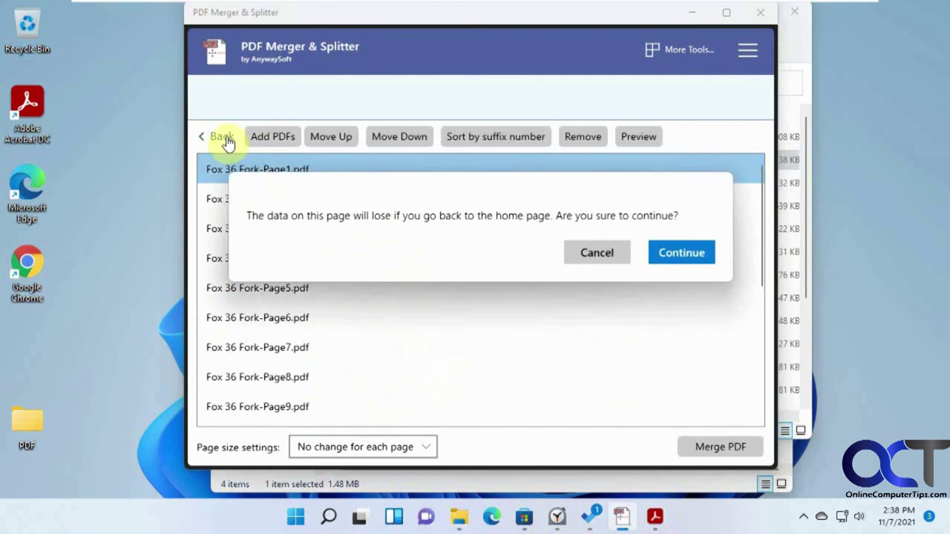
left_click(665, 252)
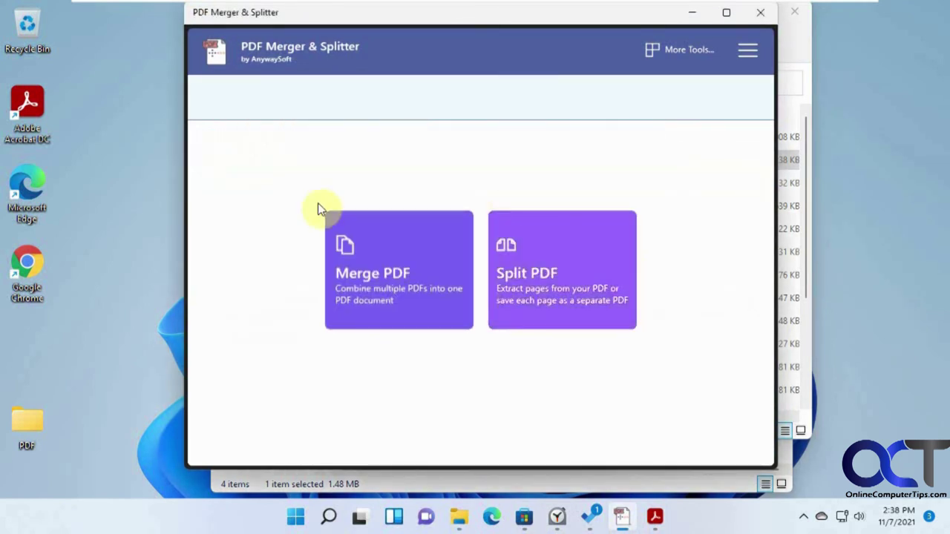